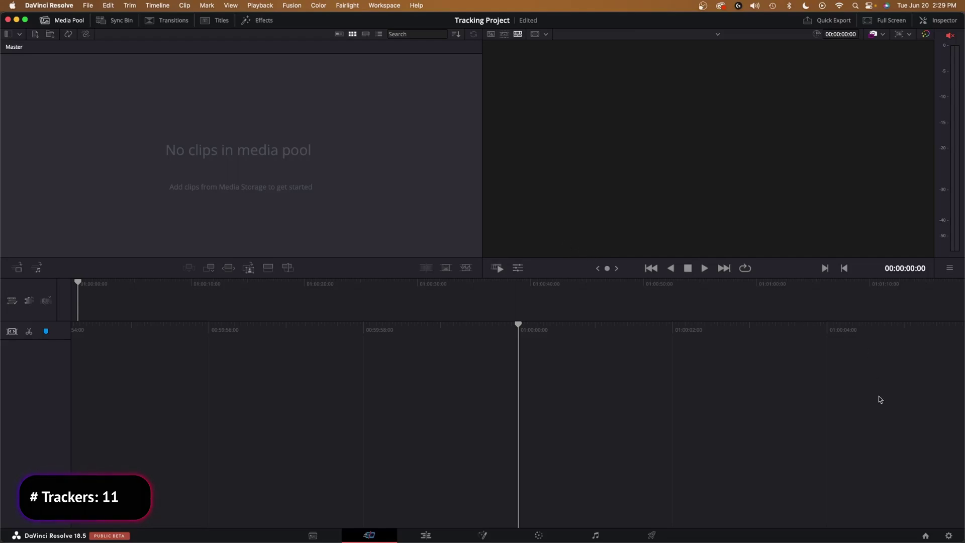
Step: Set the project timeline to 3840 x 2160 Ultra HD at 30 fps and save the settings
left_click(948, 535)
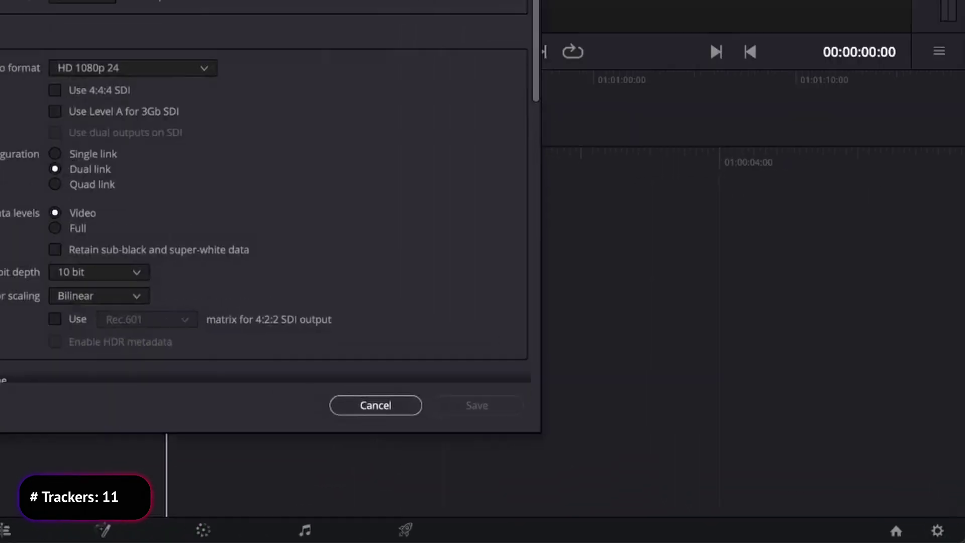
left_click(502, 111)
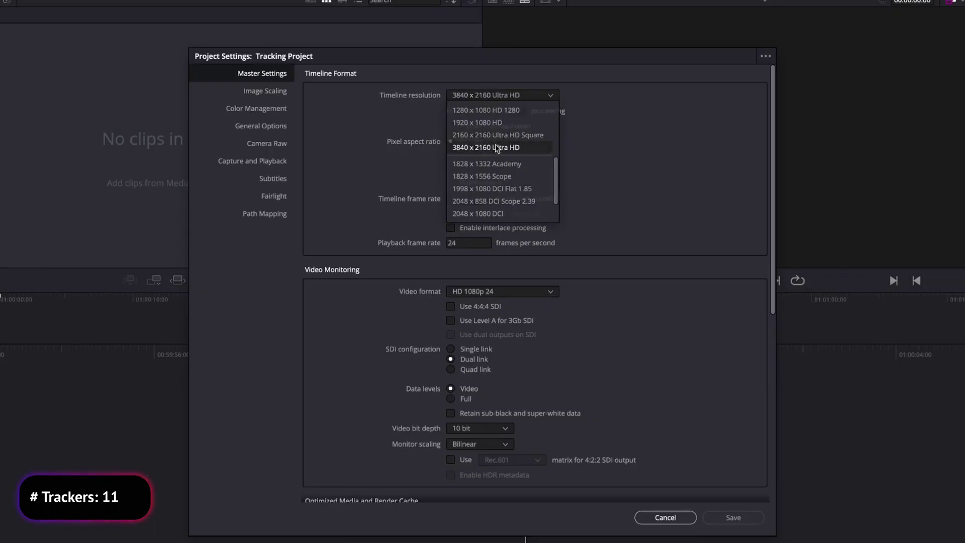
left_click(496, 147)
left_click(470, 200)
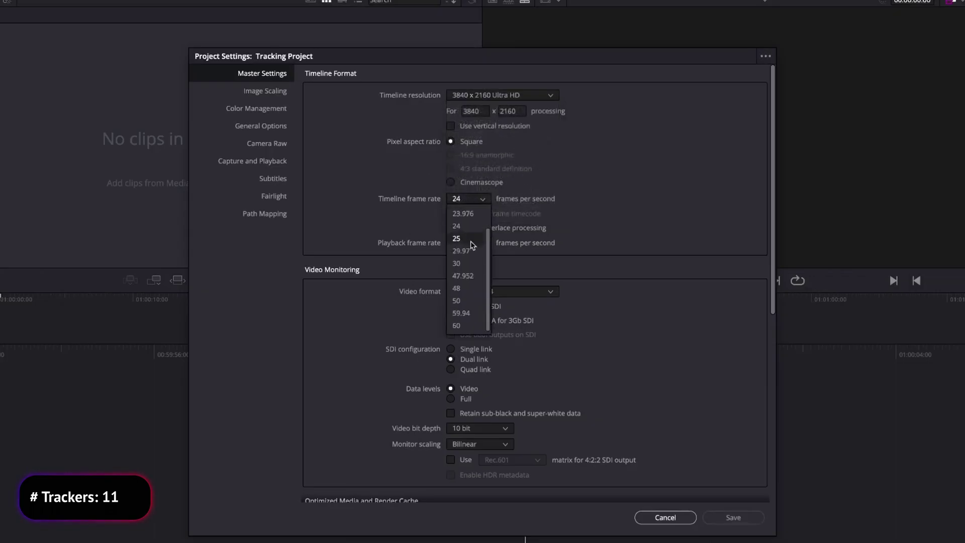
left_click(457, 263)
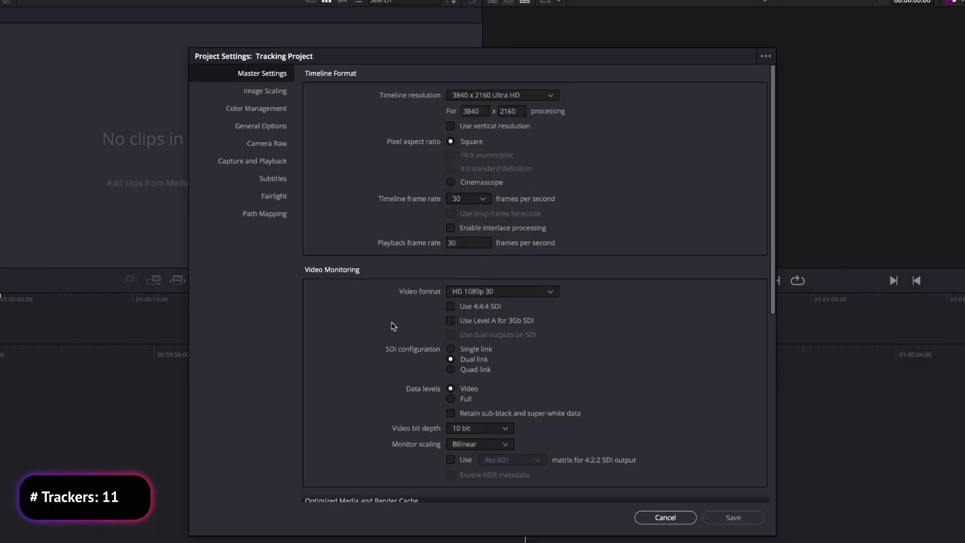
left_click(759, 522)
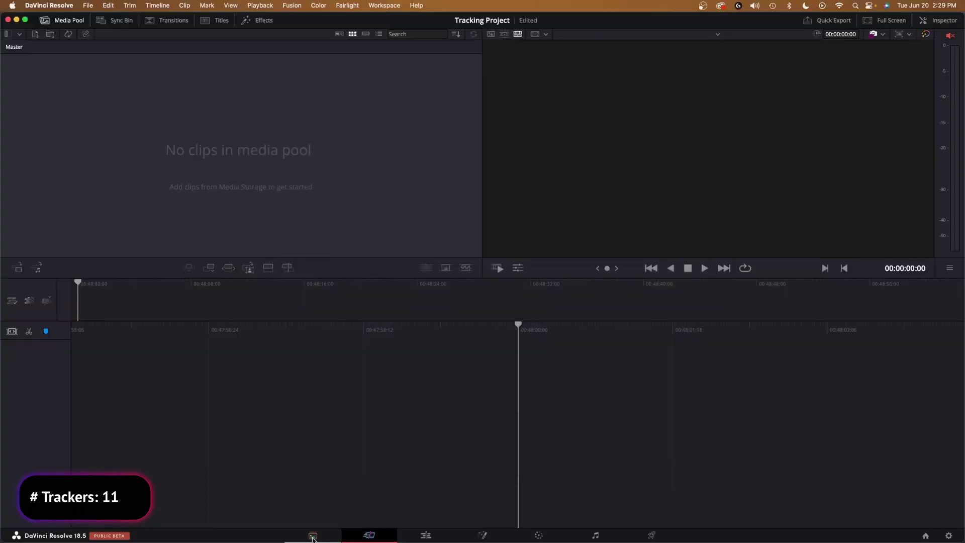
Step: Place IMG_3688.MOV onto a new timeline from the Media page
left_click(312, 536)
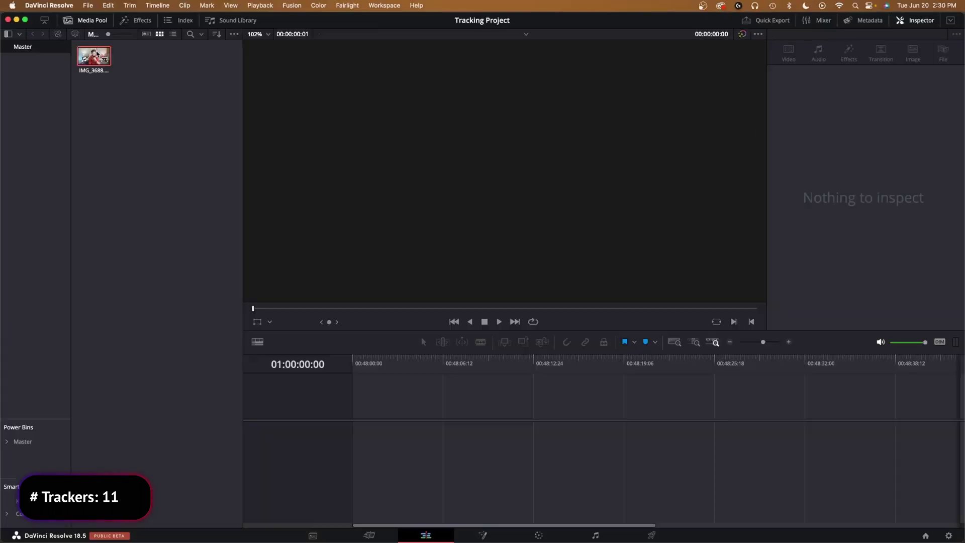
left_click_drag(94, 56, 363, 418)
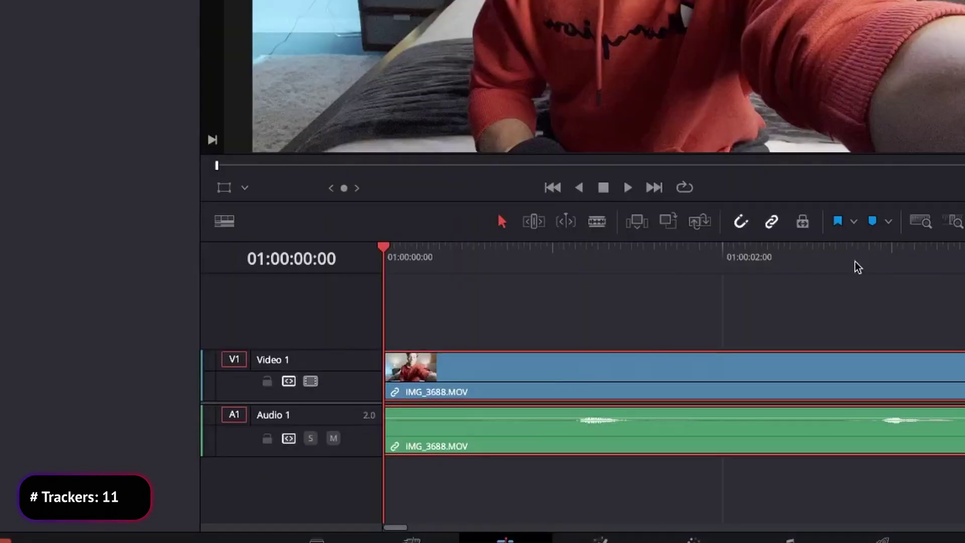
scroll(858, 266, "down", 3)
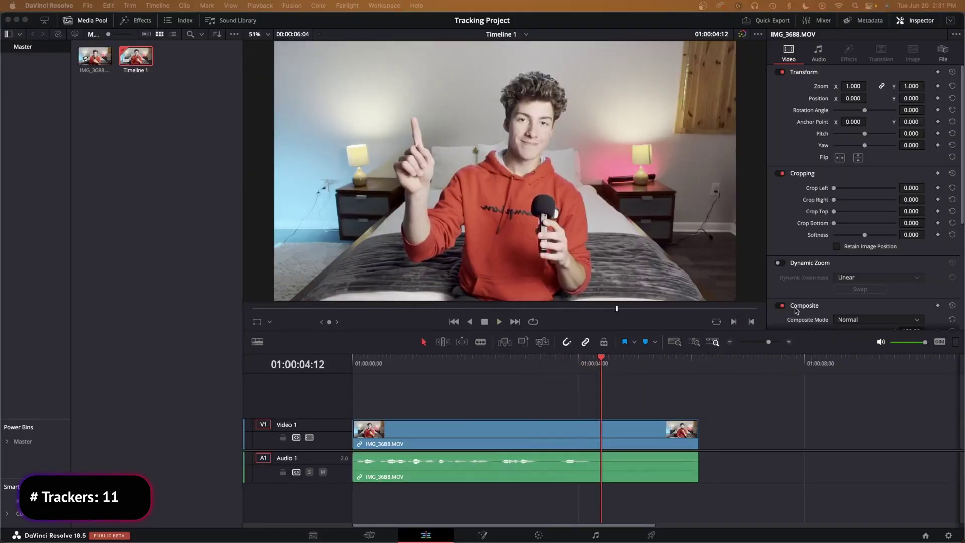
Step: Blade the clip at the first cut point around 2:12
left_click(752, 467)
scroll(711, 446, "right", 3)
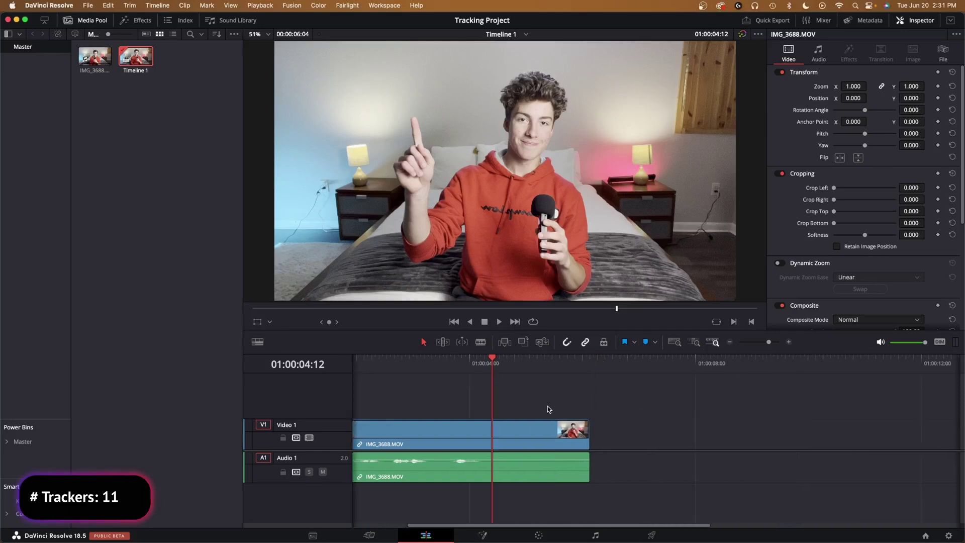
scroll(795, 417, "left", 3)
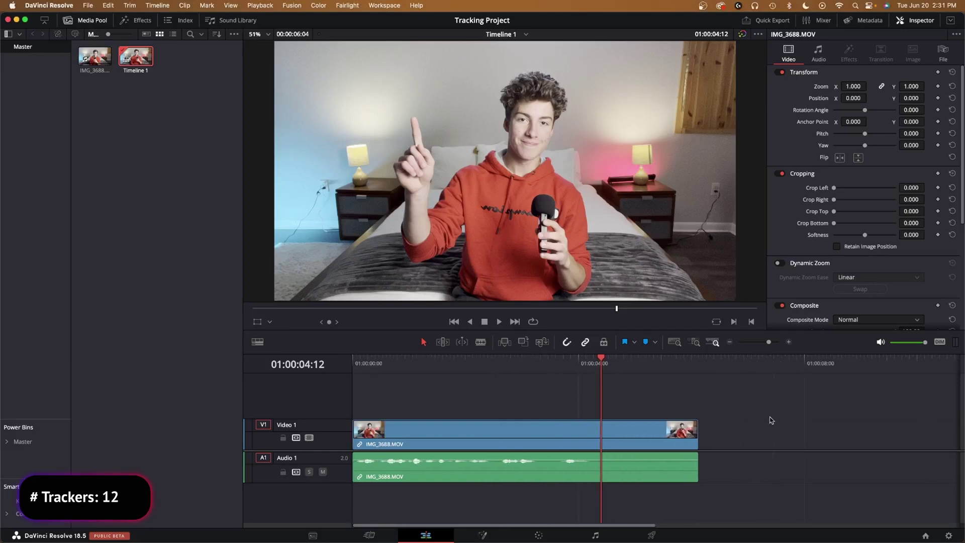
left_click(488, 360)
key("super+b")
Step: Find about 3.6 s in the opening piece and blade it there
key("Home")
left_click(394, 447)
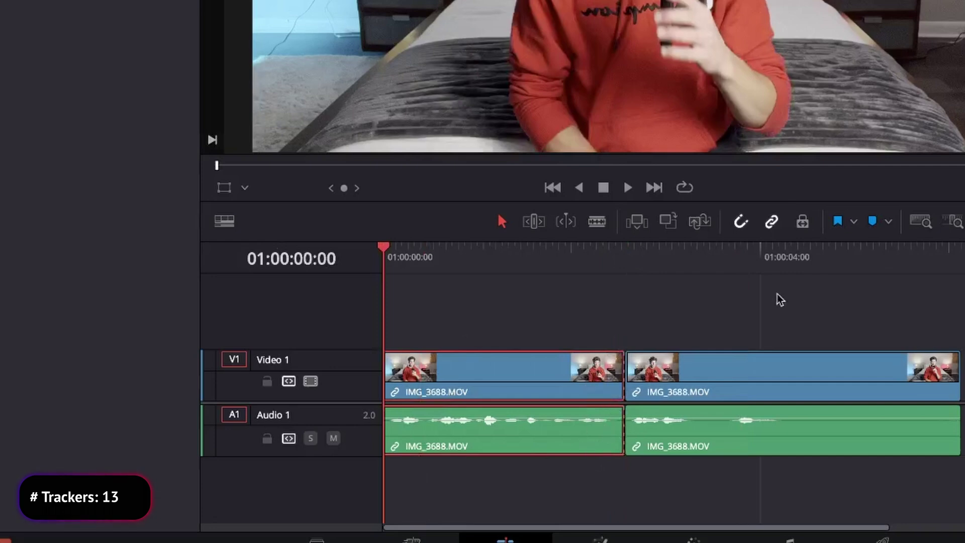
left_click_drag(407, 252, 663, 252)
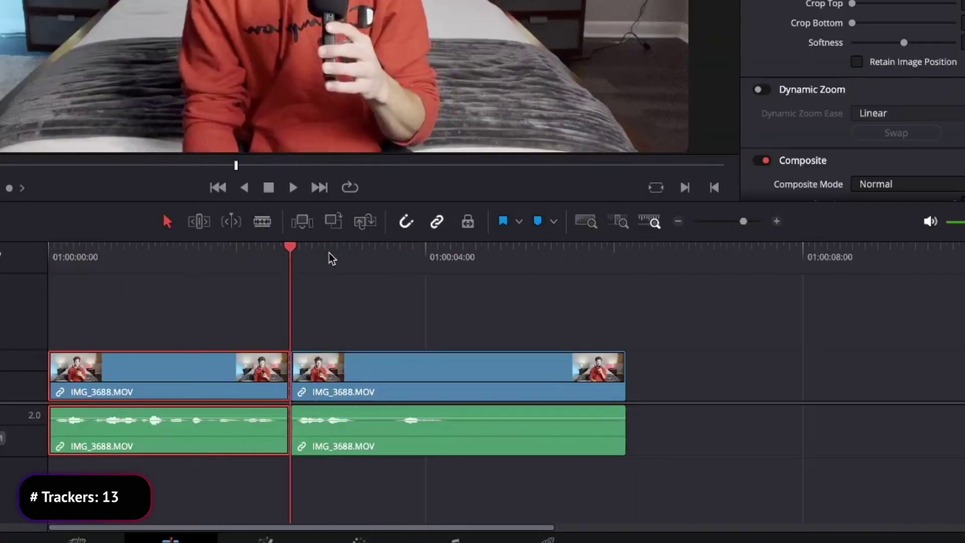
key("space")
key("super+equal")
mouse_move(496, 255)
left_mouse_down()
mouse_move(472, 257)
mouse_move(487, 258)
left_mouse_up()
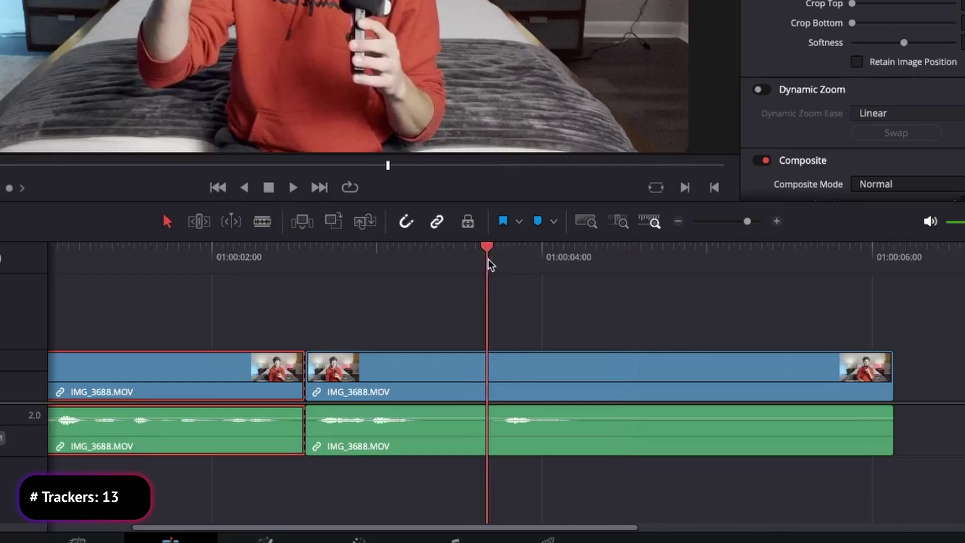
key("super+b")
Step: Trim the end of the third piece by dragging its right edge
key("super+minus")
scroll(369, 259, "right", 5)
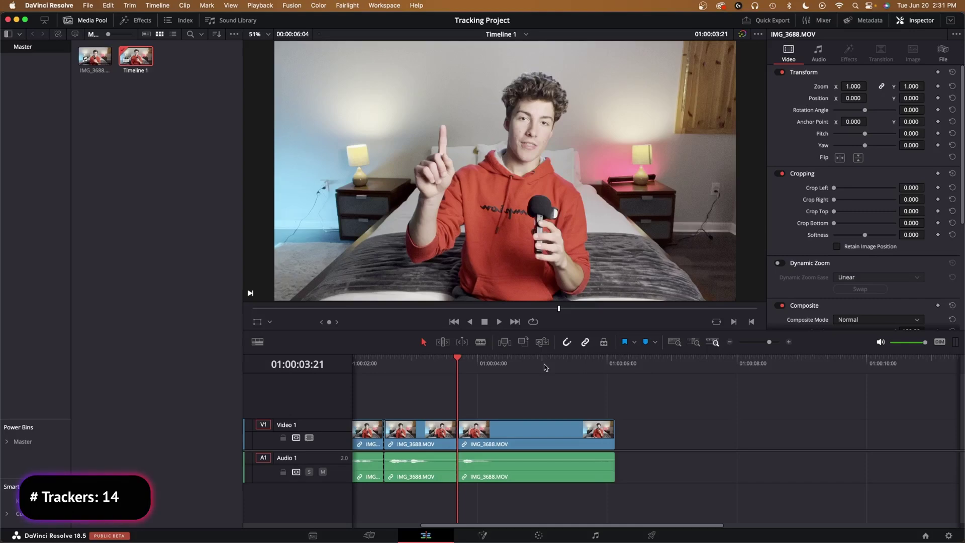
left_click_drag(583, 367, 598, 368)
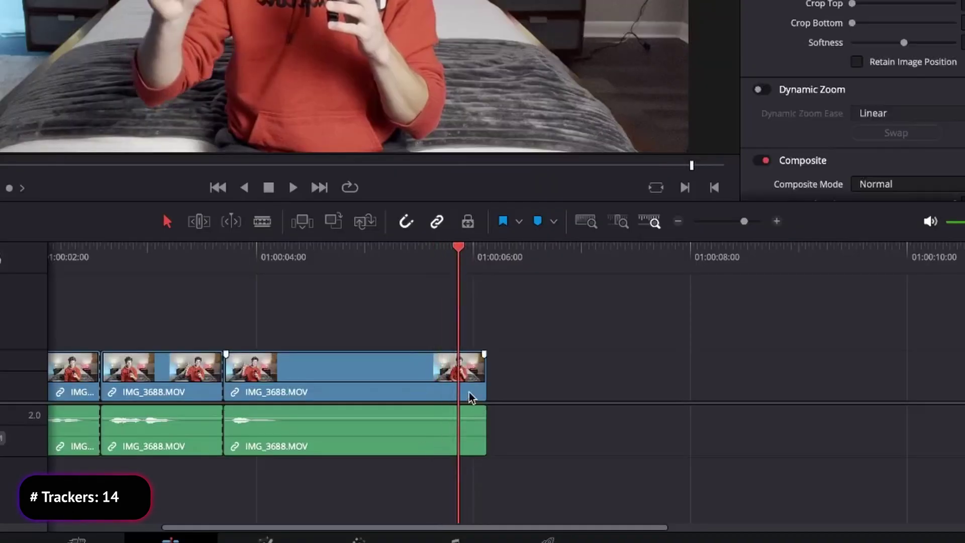
left_click_drag(484, 374, 314, 366)
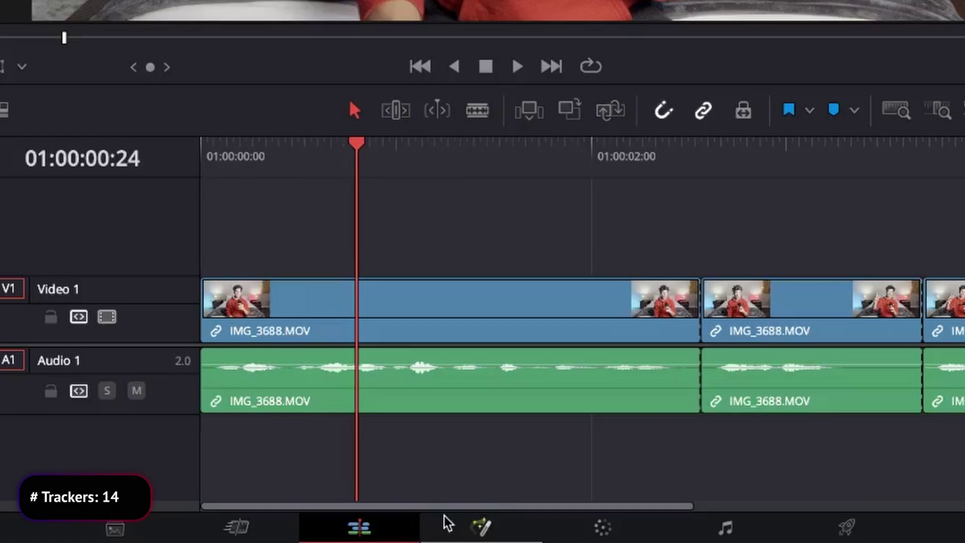
Step: On the Fusion page, add a Tracker via the 'tra' search and drop Tracker1 between MediaIn1 and MediaOut1
left_click(445, 517)
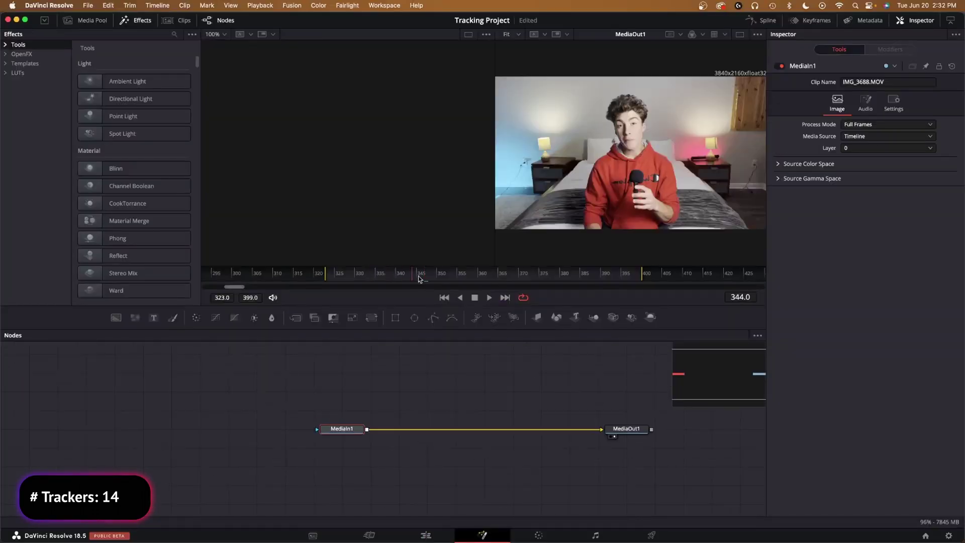
key("ctrl+a")
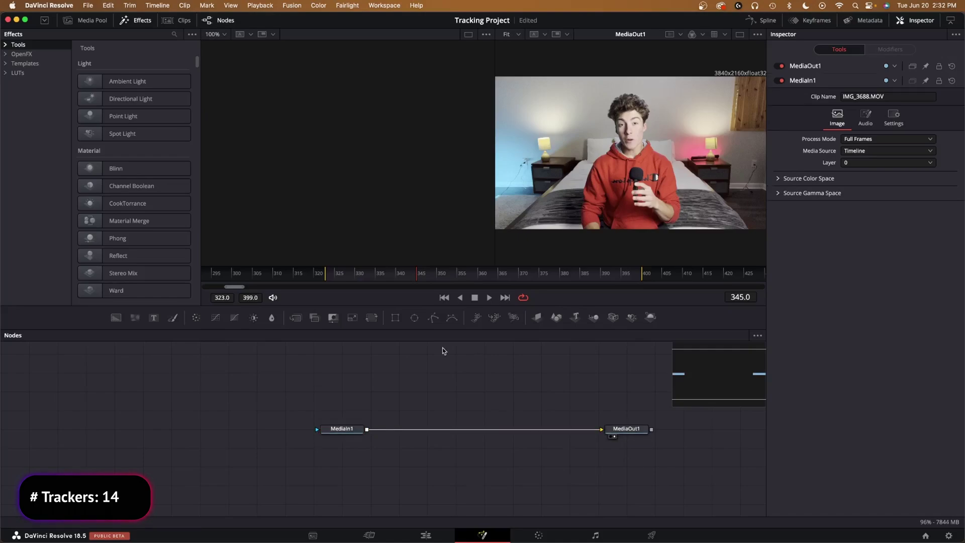
key("shift+space")
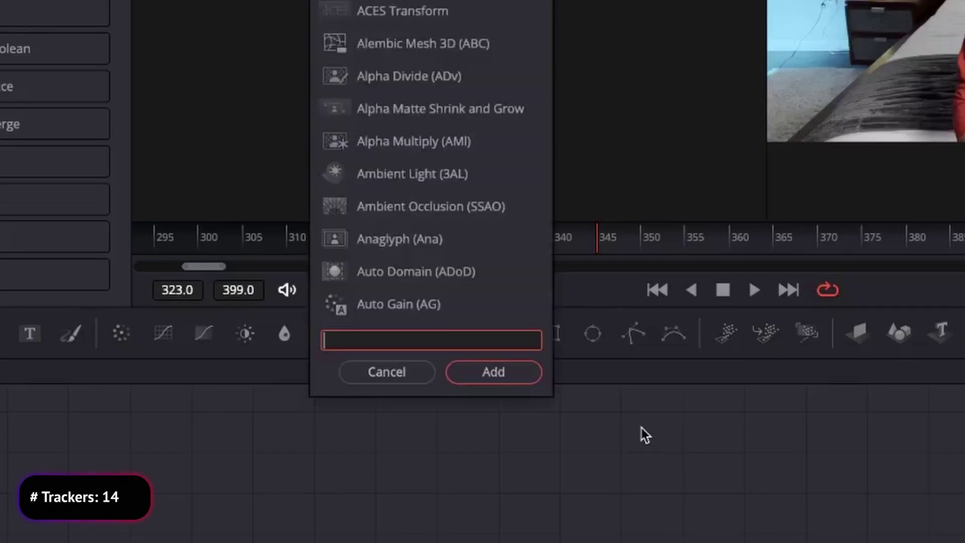
type("tra")
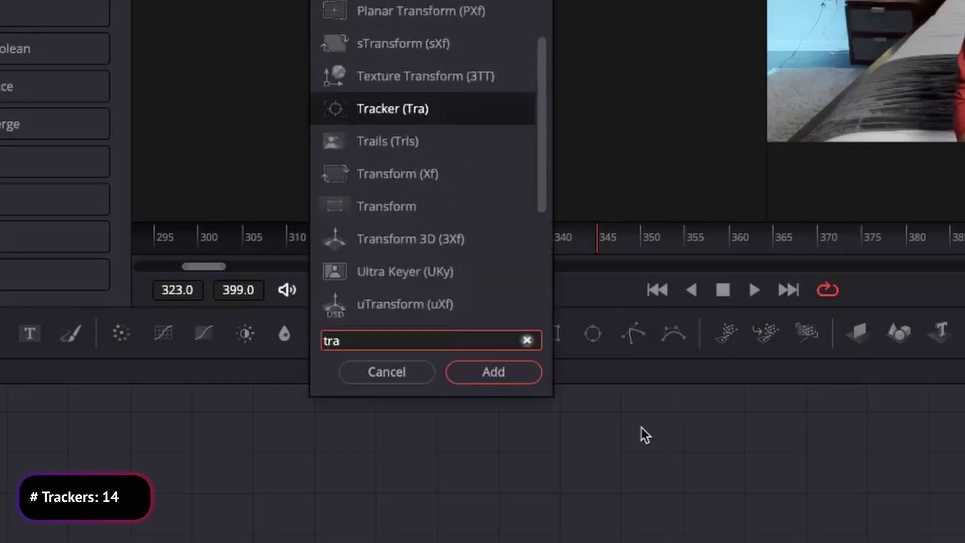
key("Return")
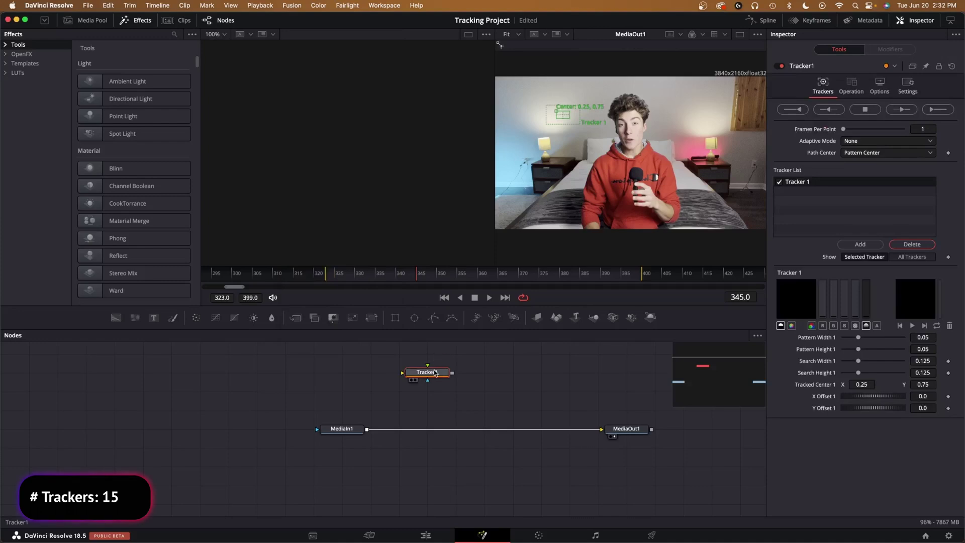
left_click_drag(435, 372, 479, 422)
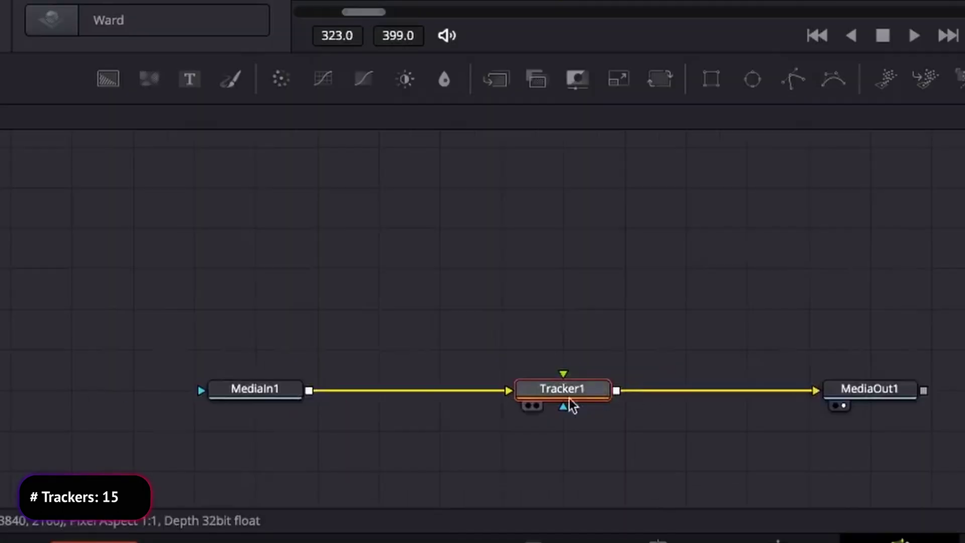
left_click_drag(608, 412, 544, 413)
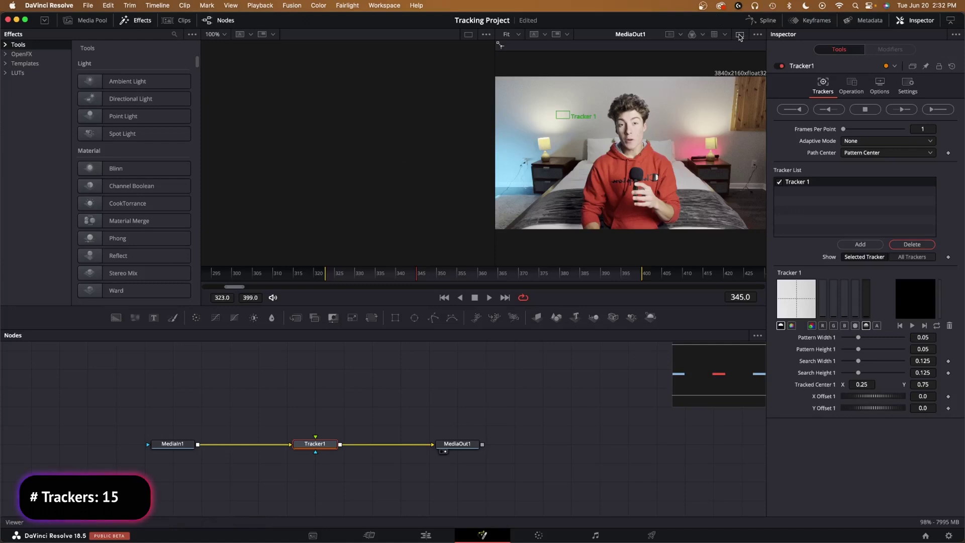
Step: Switch to a single viewer, hide the Effects library and make the viewer taller
left_click(739, 35)
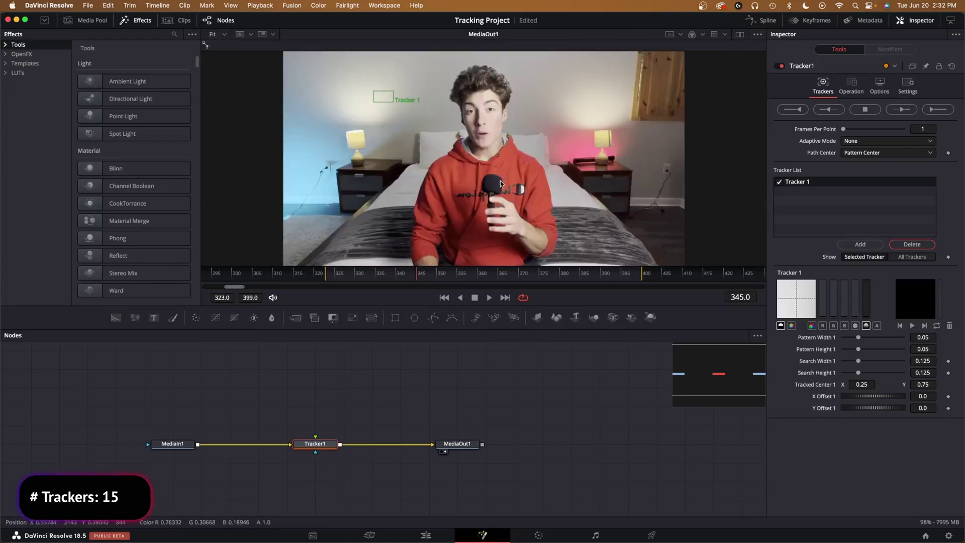
left_click(132, 21)
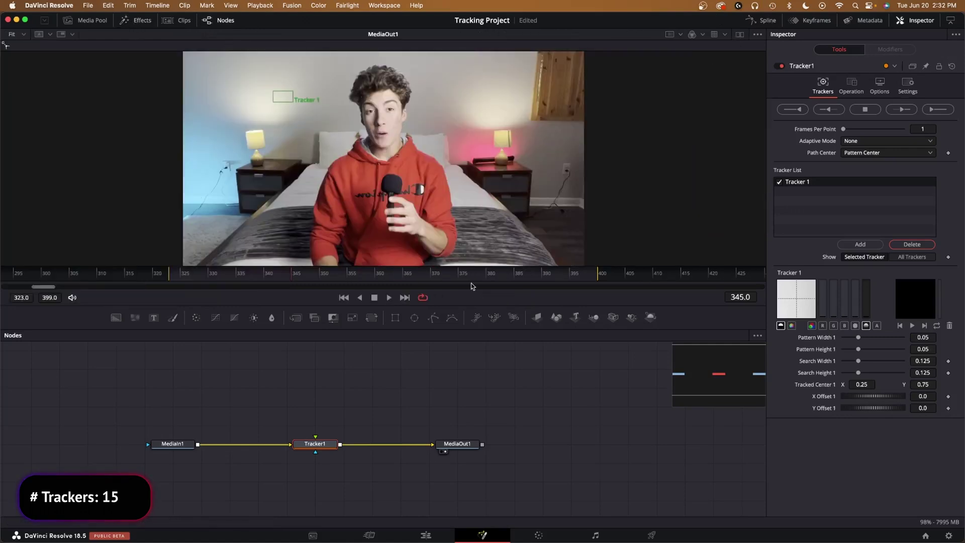
left_click_drag(467, 304, 467, 345)
scroll(328, 106, "up", 5)
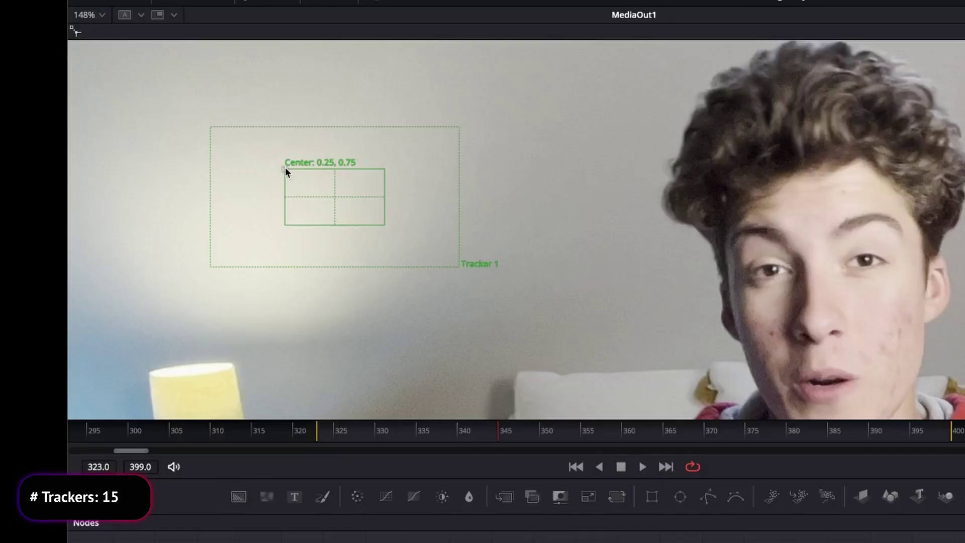
Step: Drag the Tracker 1 pattern box onto the speaker's eye
left_click_drag(285, 171, 673, 201)
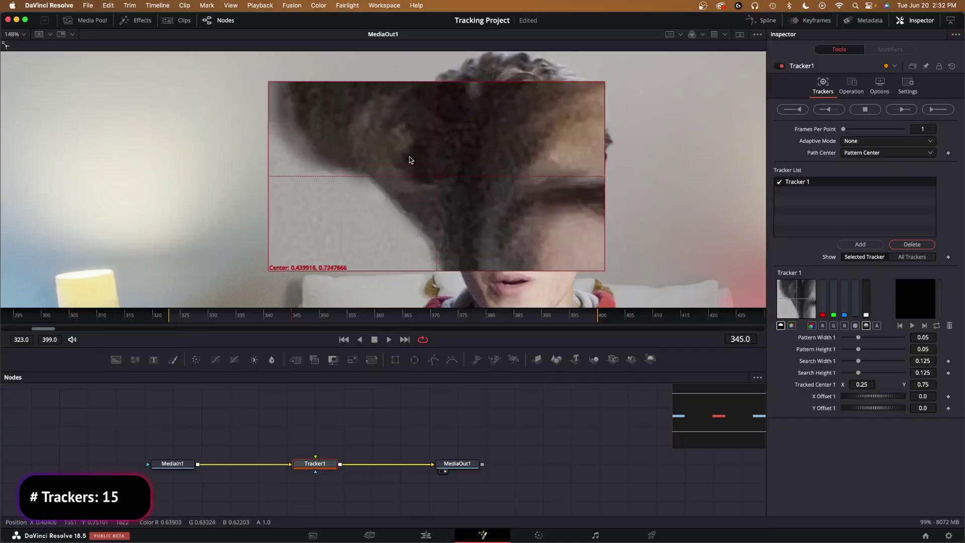
left_click_drag(410, 160, 447, 170)
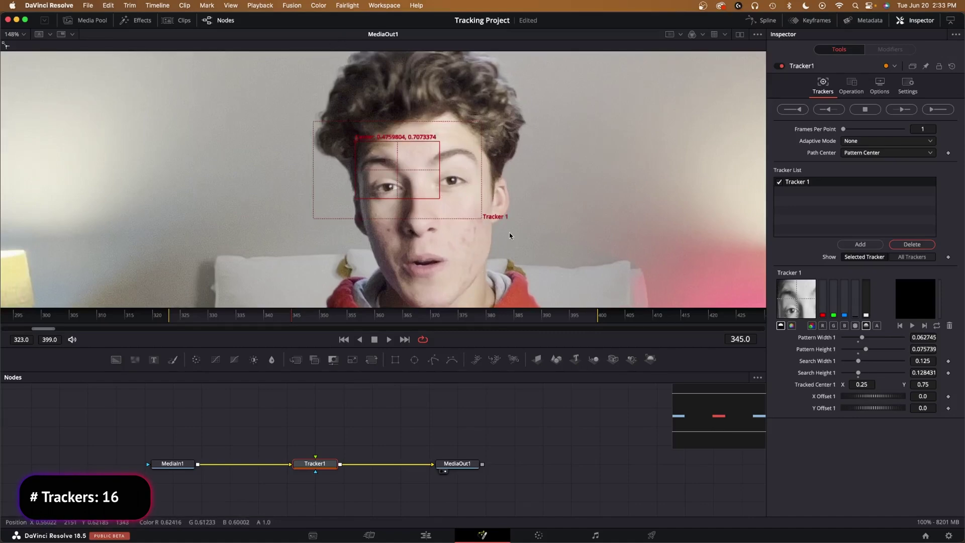
scroll(417, 164, "up", 2)
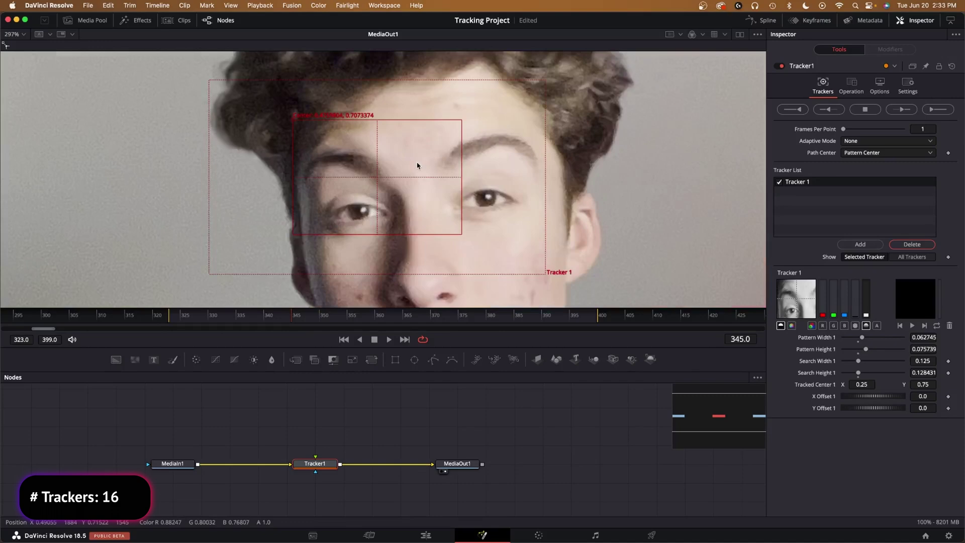
scroll(423, 169, "down", 4)
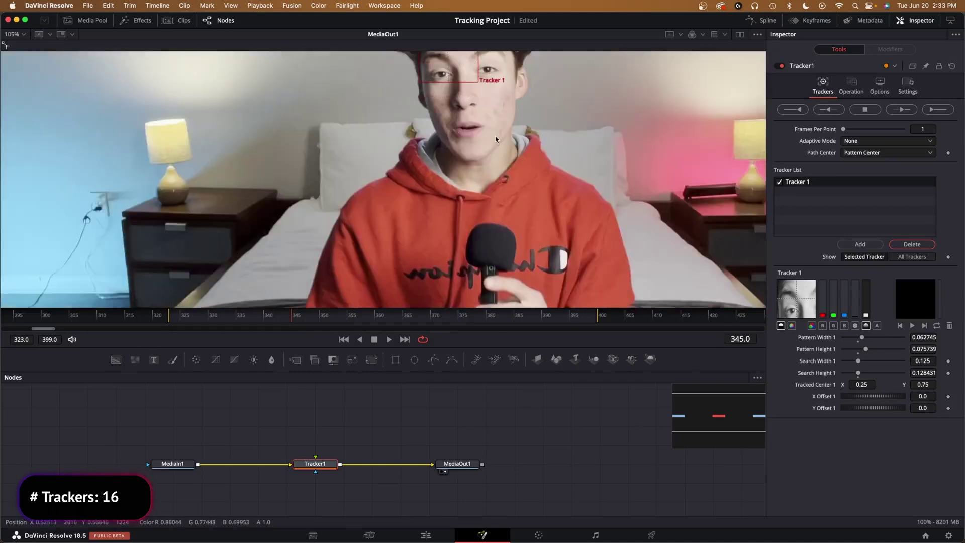
scroll(495, 140, "down", 1)
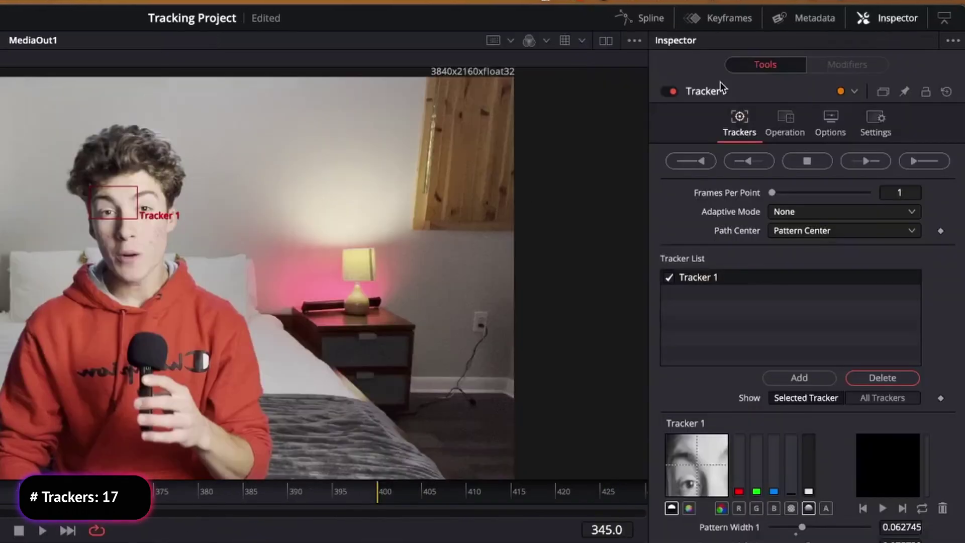
Step: Track the eye forward through the clip, then fill in the track back from frame 345 to 323
left_click(873, 162)
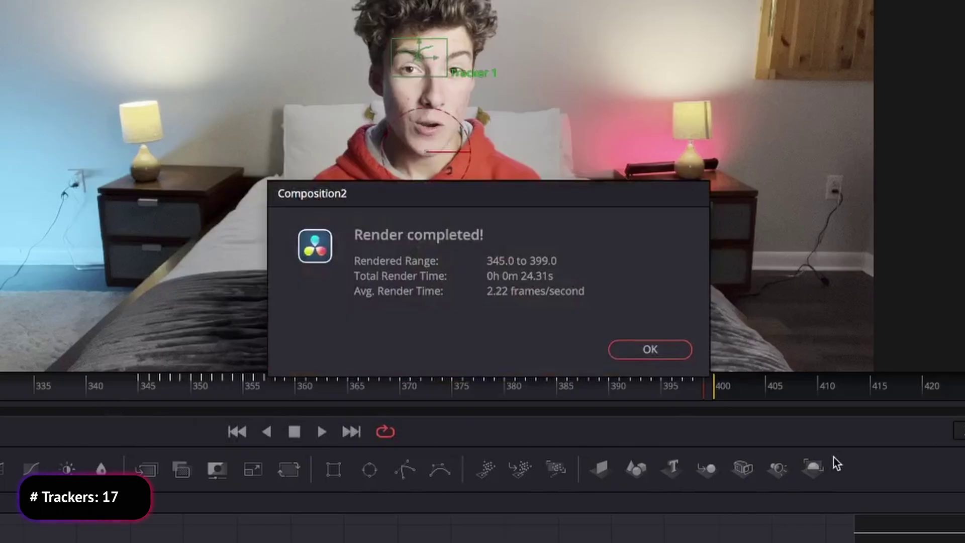
left_click(653, 352)
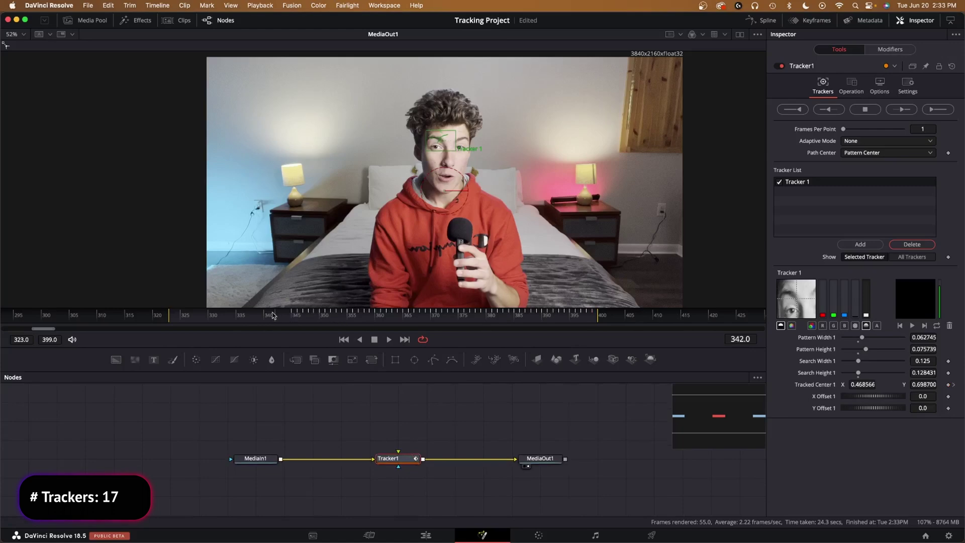
left_click_drag(283, 315, 291, 320)
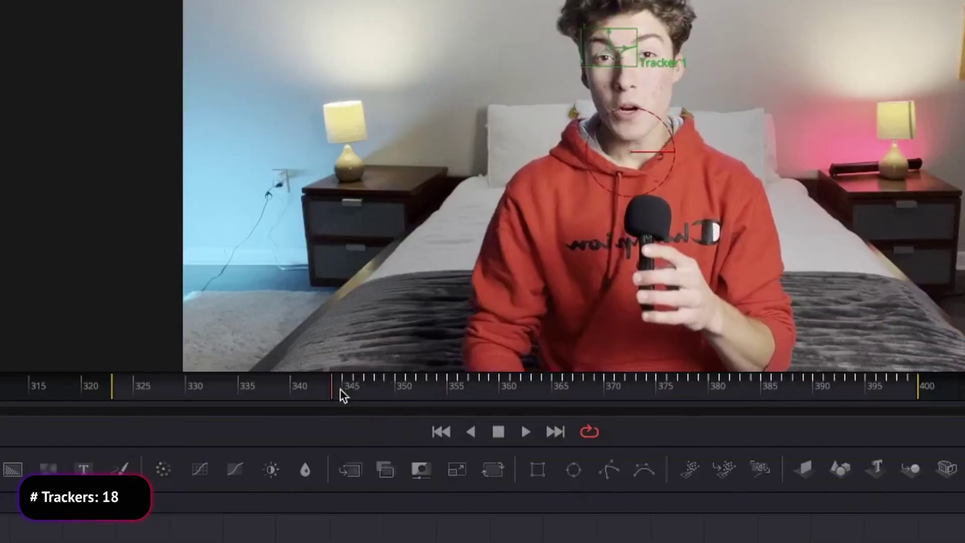
mouse_move(346, 395)
left_mouse_down()
mouse_move(322, 373)
mouse_move(344, 388)
mouse_move(297, 394)
mouse_move(349, 390)
left_mouse_up()
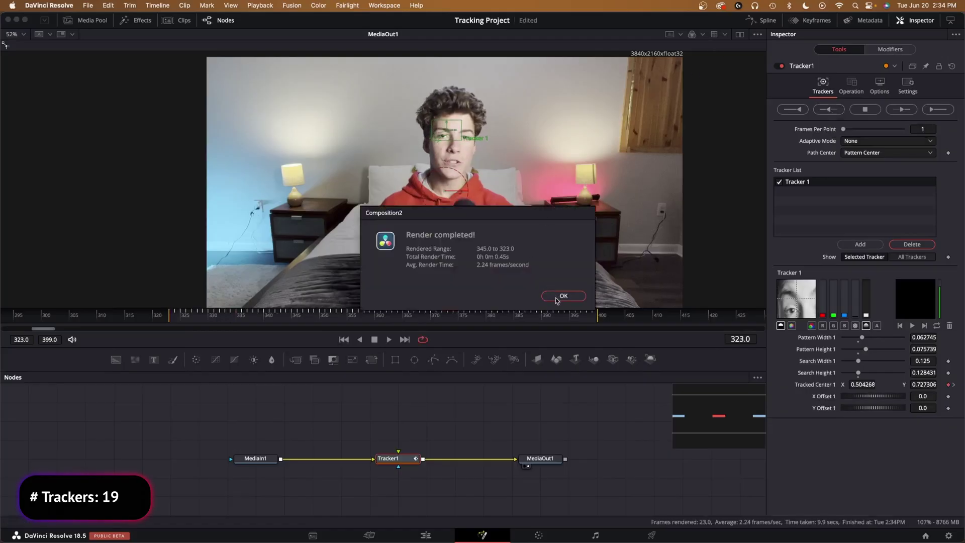
left_click(557, 297)
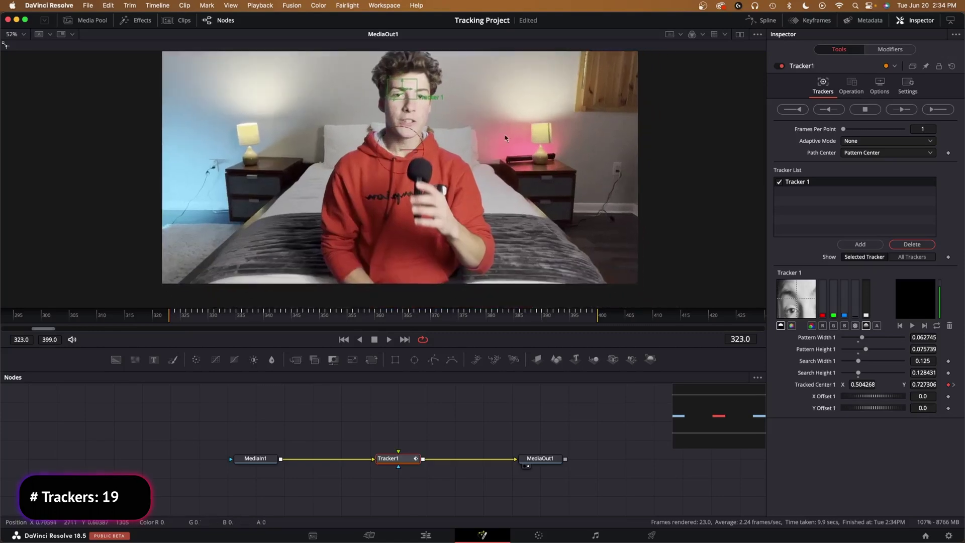
Step: Check the face track, then set Timeline Proxy Resolution to Half
key("space")
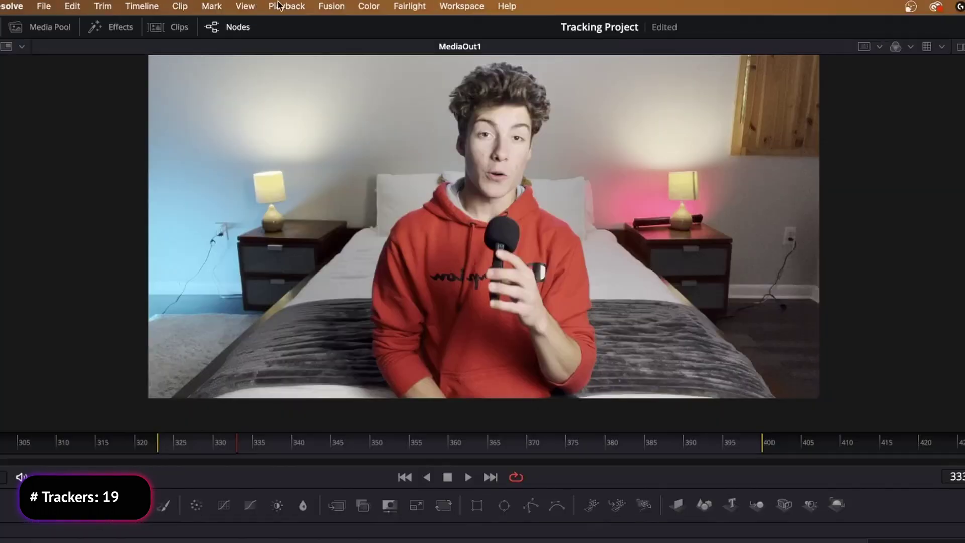
left_click(274, 5)
mouse_move(262, 45)
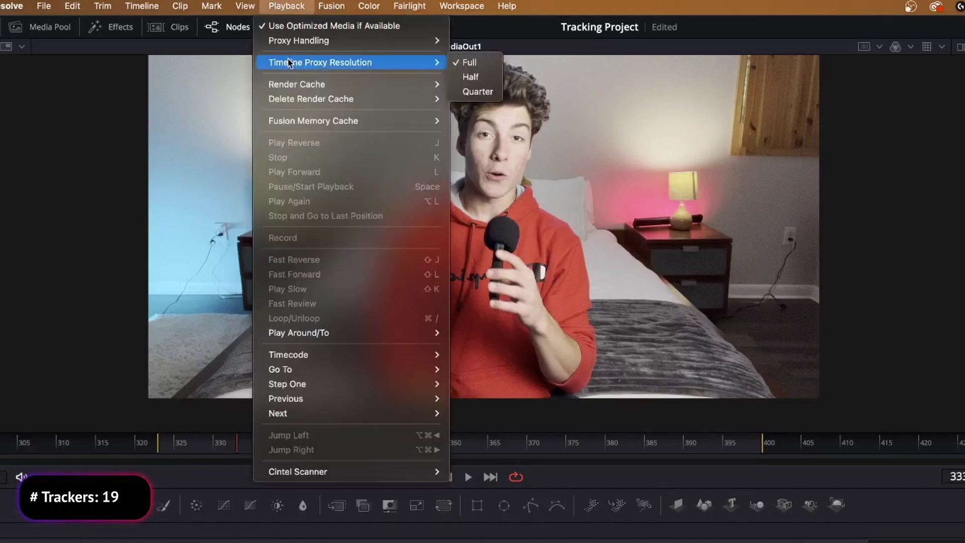
left_click(477, 77)
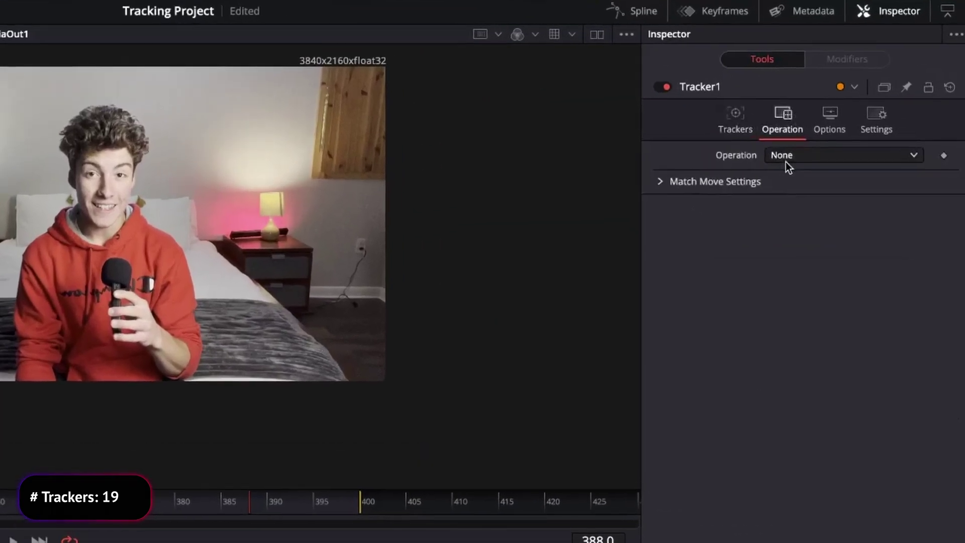
Step: Set Tracker1's Operation to Match Move with Merge BG only and play the result
left_click(853, 108)
left_click(799, 194)
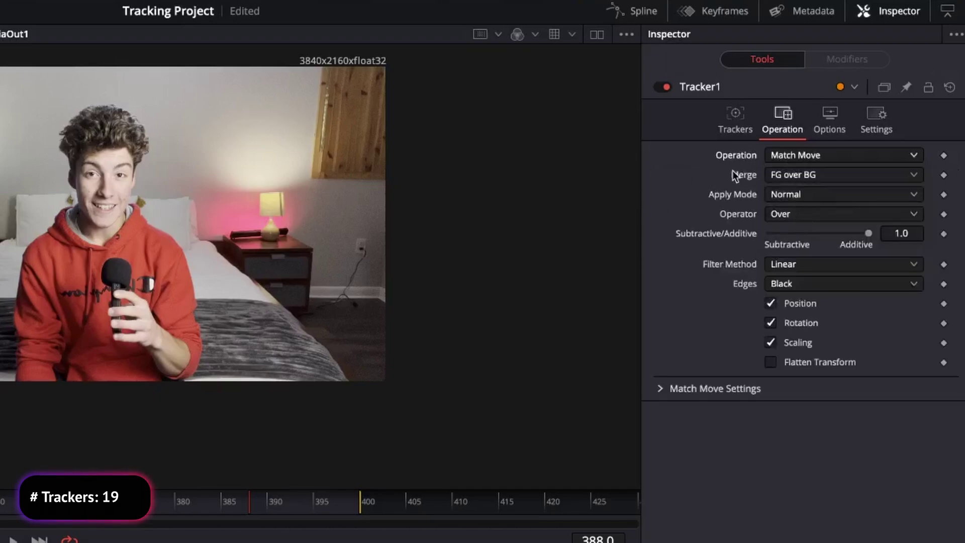
left_click(783, 176)
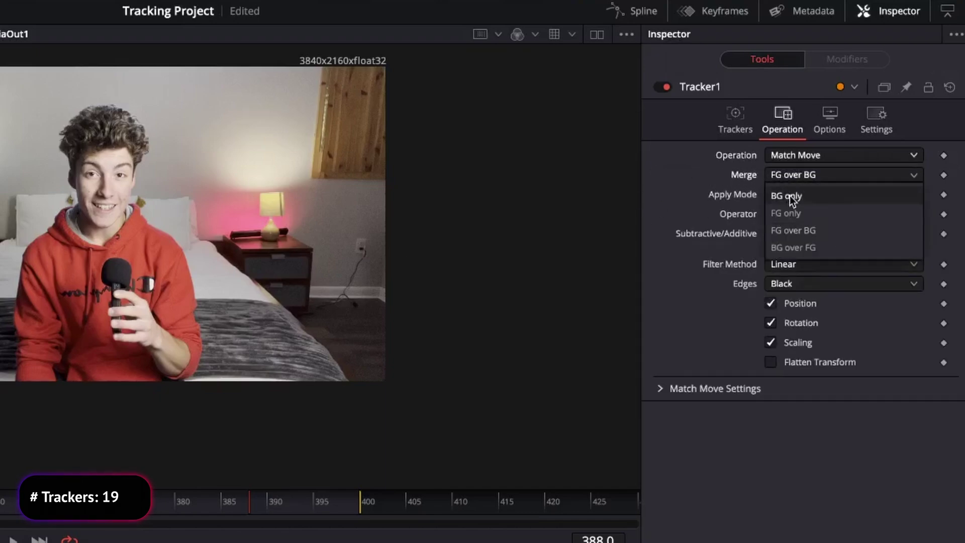
left_click(790, 197)
key("space")
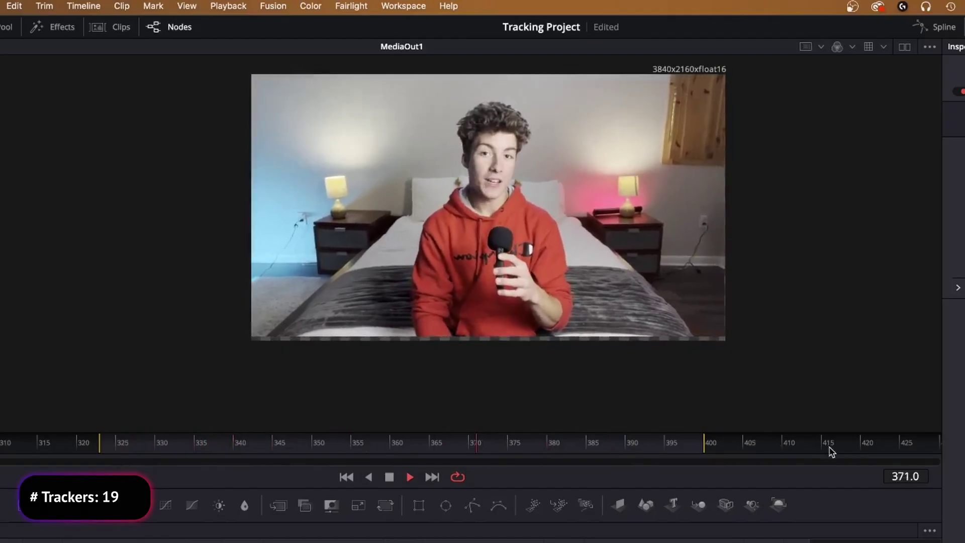
Step: Enable Motion Blur on Tracker1 with Quality 5 and Shutter Angle 180
key("space")
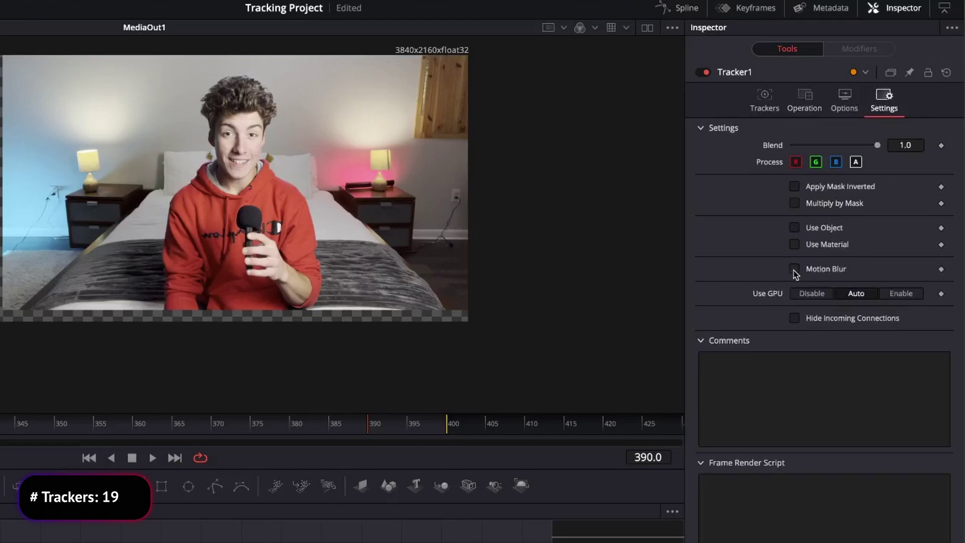
left_click(794, 269)
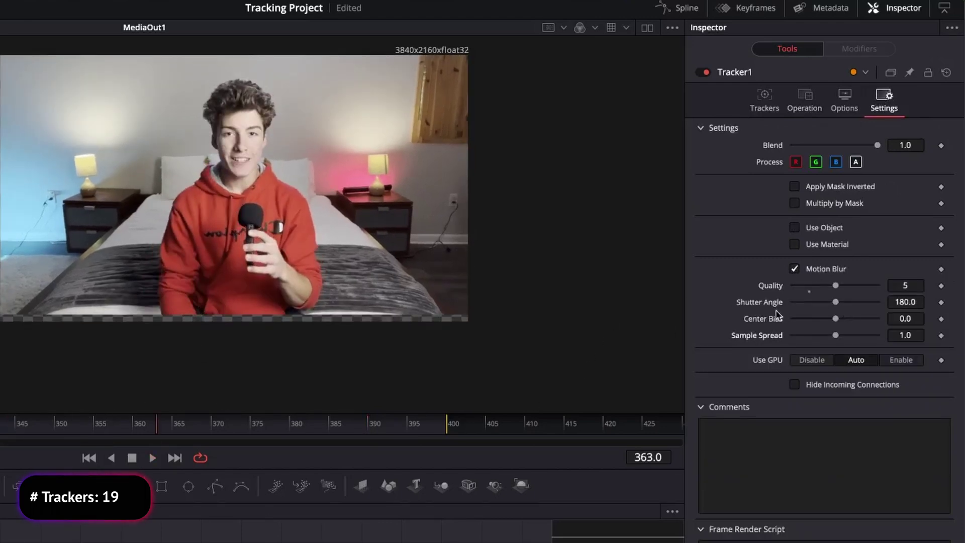
left_click(764, 100)
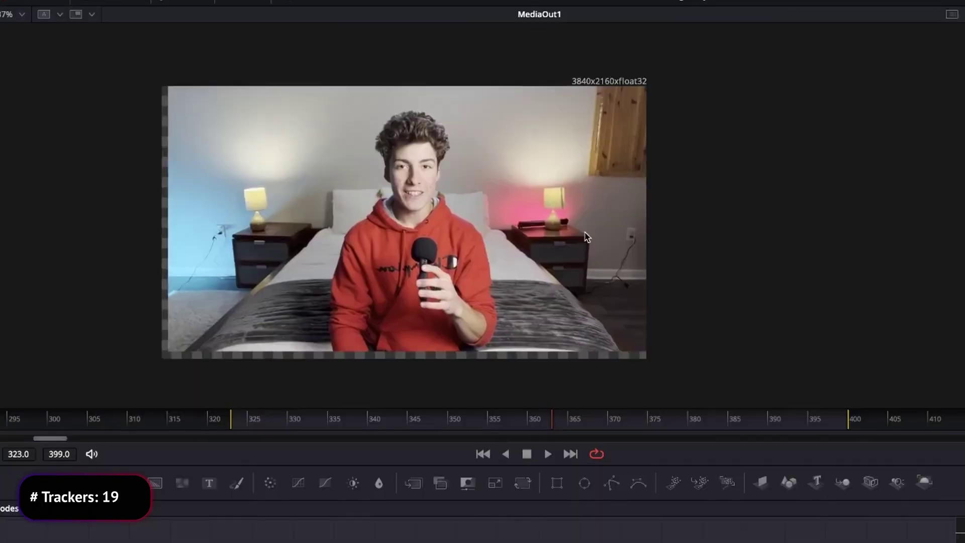
scroll(407, 217, "up", 2)
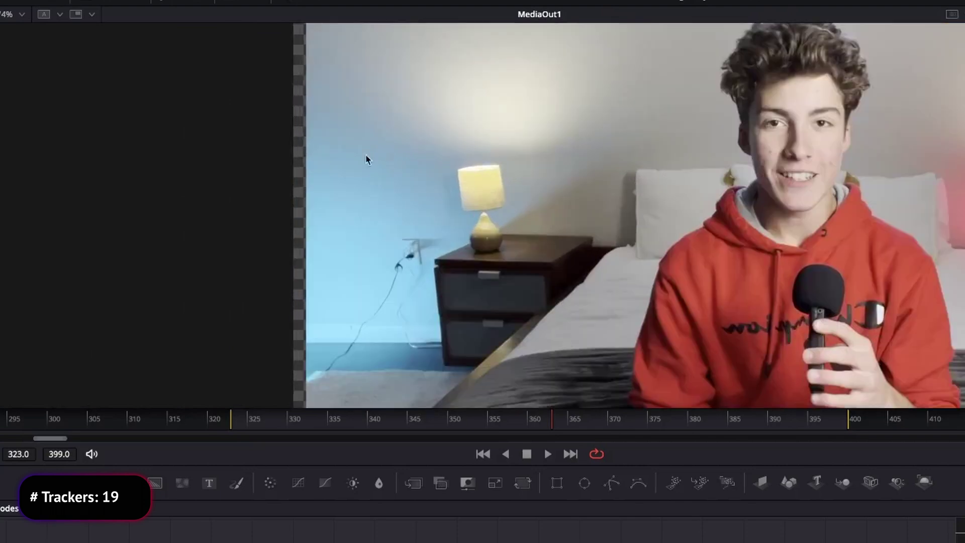
scroll(659, 226, "left", 5)
scroll(638, 209, "down", 4)
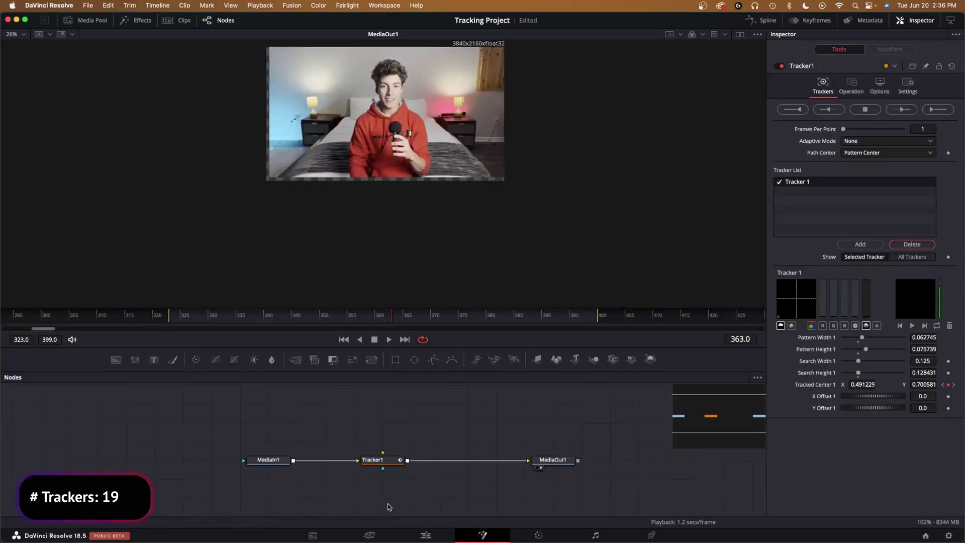
Step: Add a Transform (xf) node and insert it between Tracker1 and MediaOut1
key("shift+space")
type("tra")
key("BackSpace")
key("BackSpace")
key("BackSpace")
type("xf")
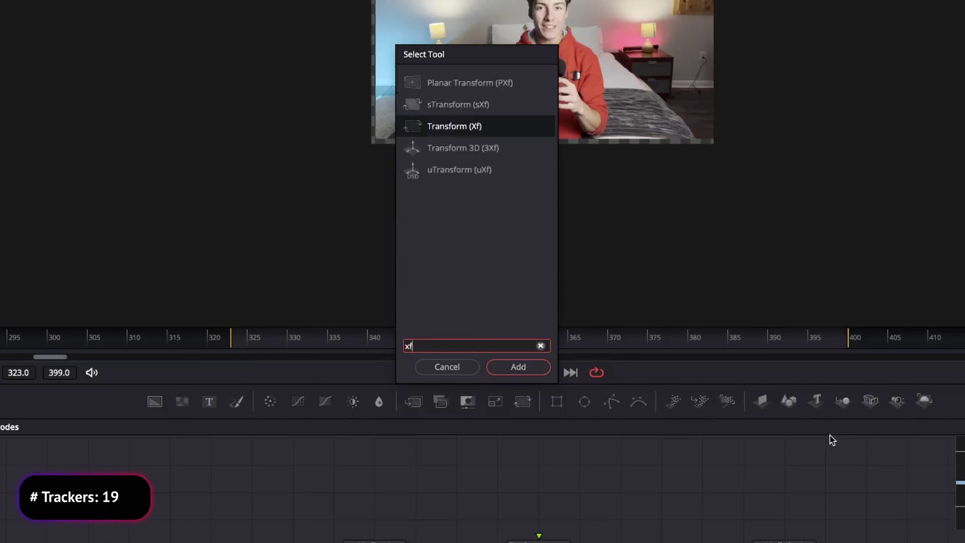
key("Return")
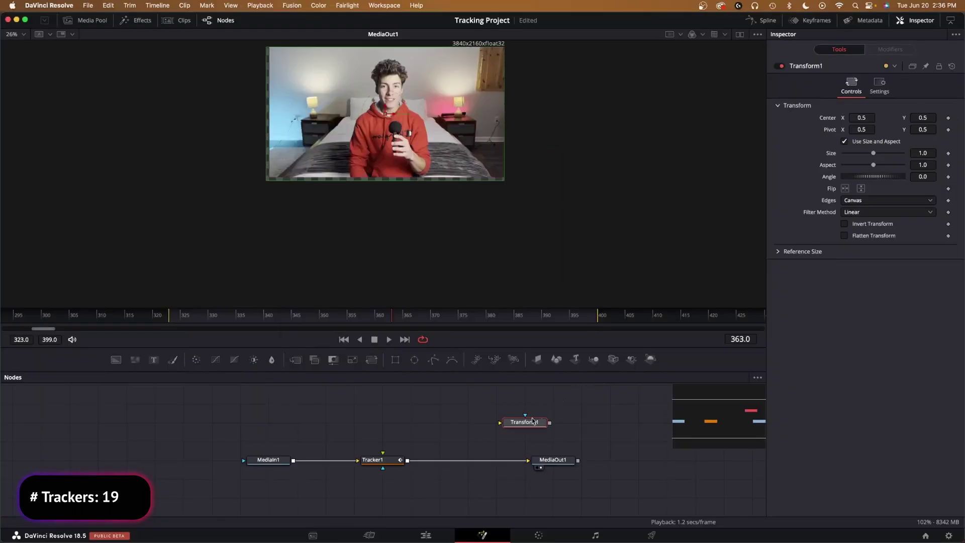
left_click_drag(533, 420, 469, 433)
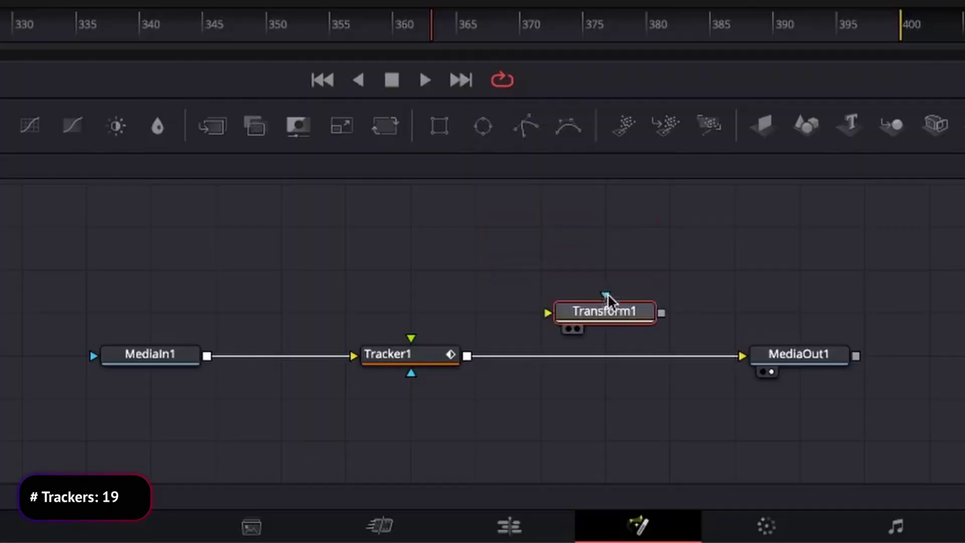
left_click_drag(607, 294, 620, 356)
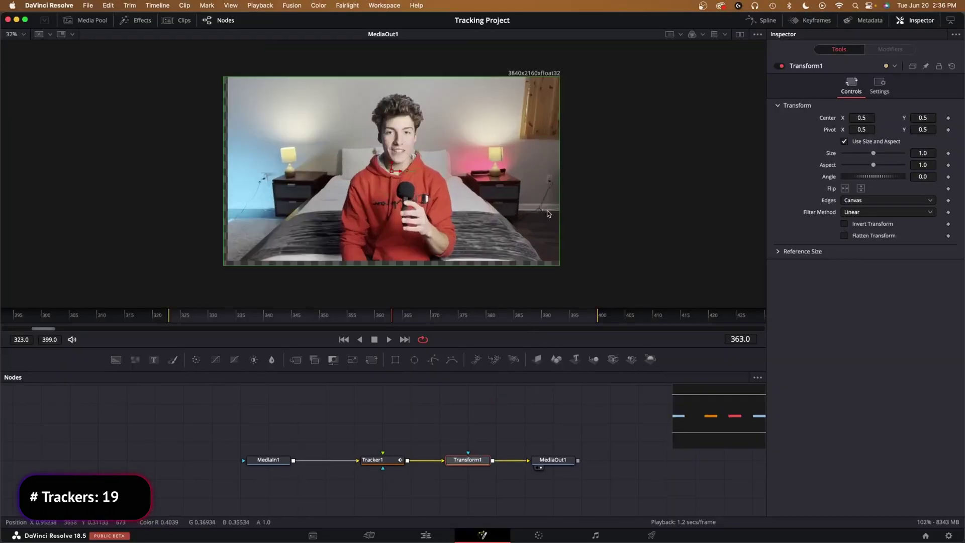
Step: Set Transform1's Size to 1.478 and recentre the enlarged shot on the face
left_click(922, 153)
type("1.168")
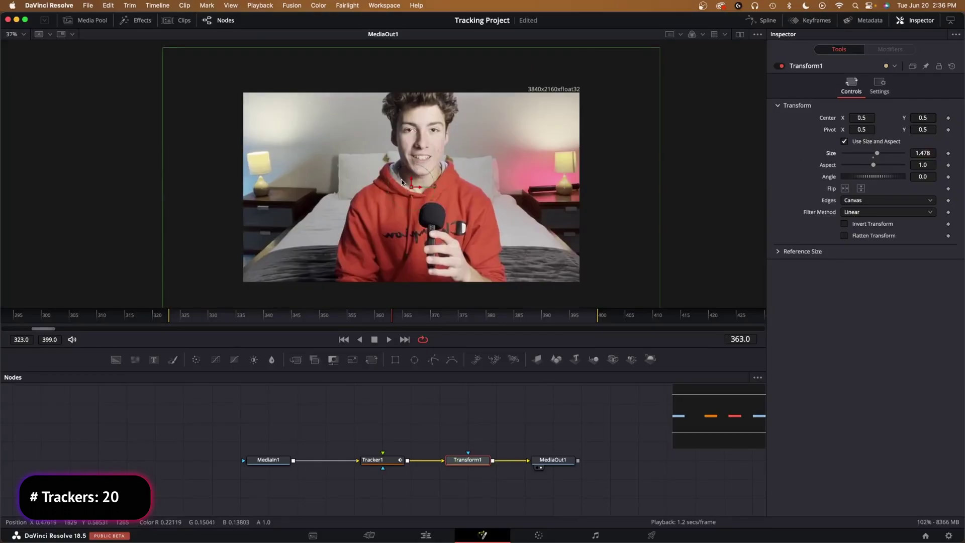
left_click_drag(411, 188, 406, 210)
left_click(495, 403)
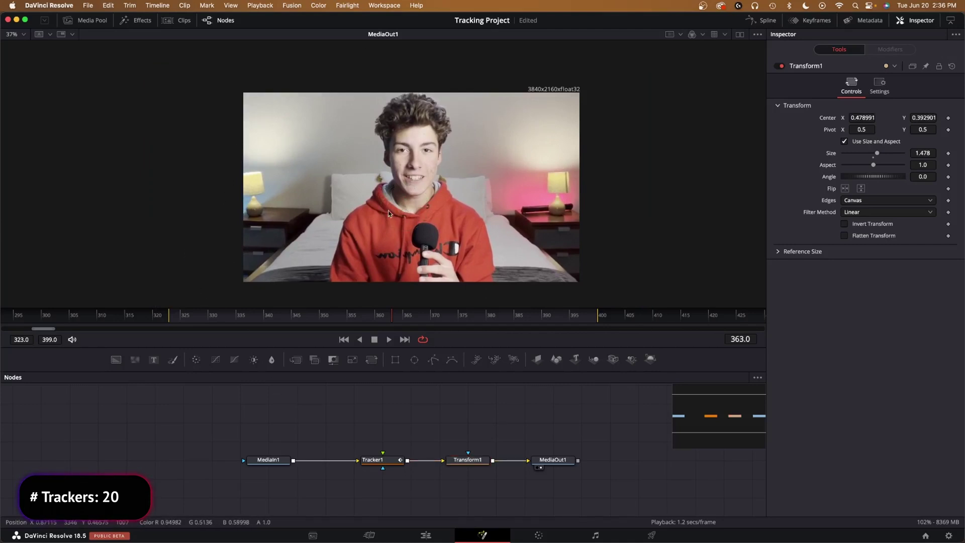
Step: Review the edit on the Edit page, playing it twice from the start
key("shift+4")
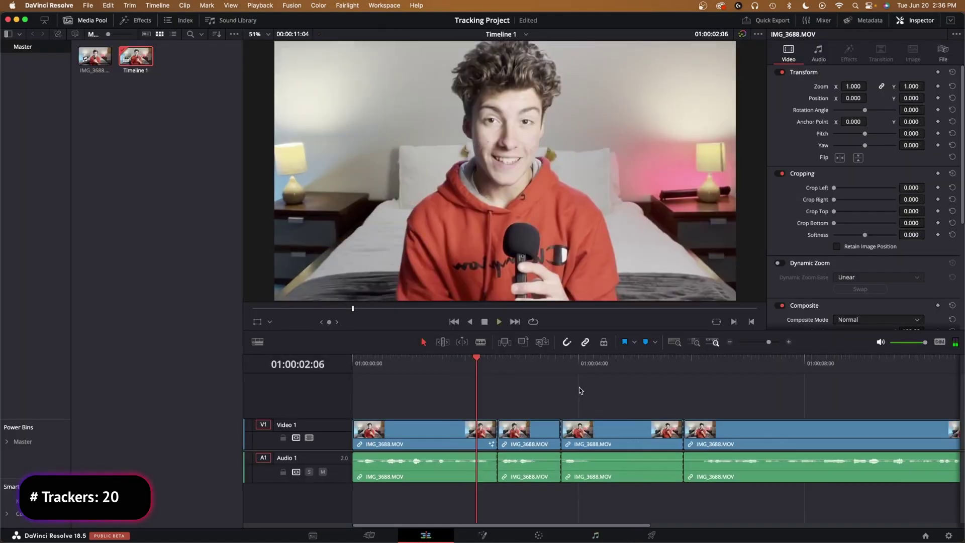
left_click(424, 360)
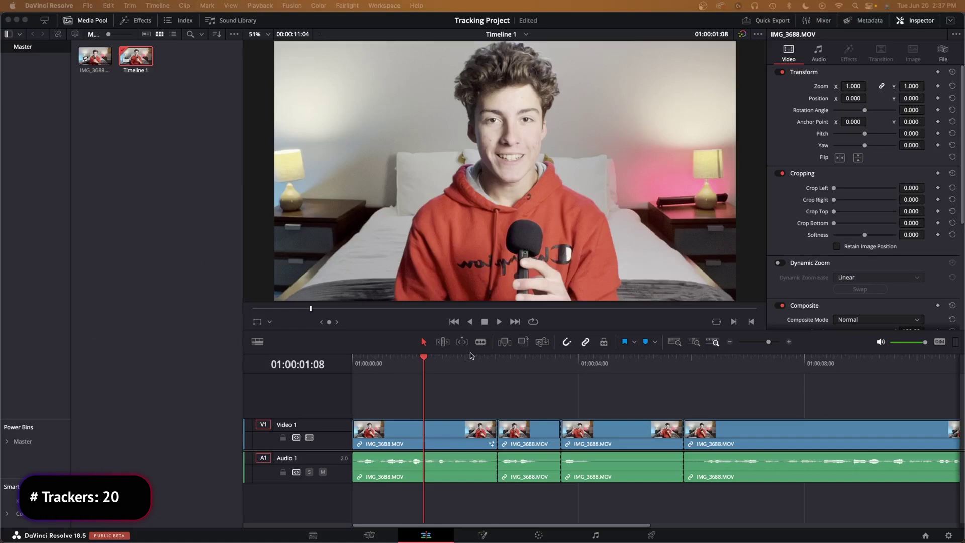
key("Home")
key("space")
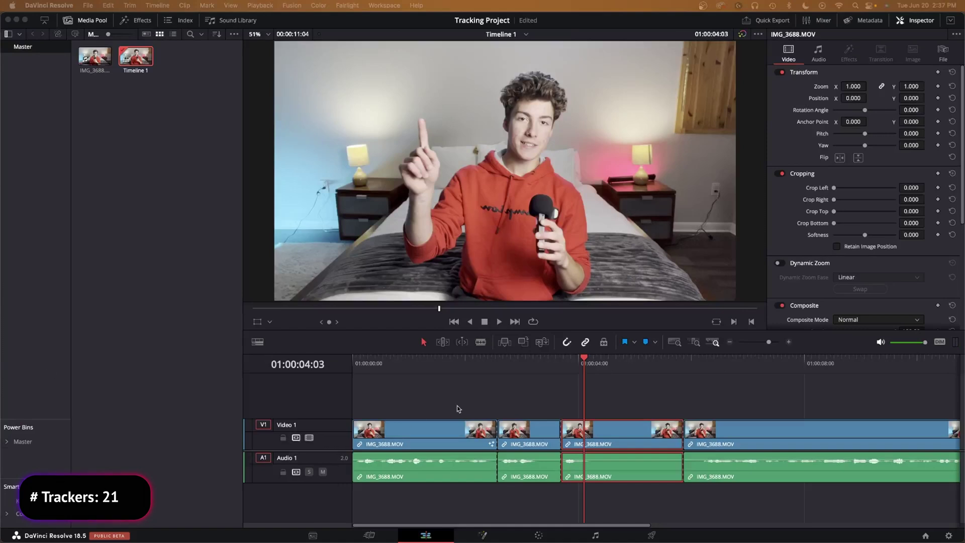
key("Home")
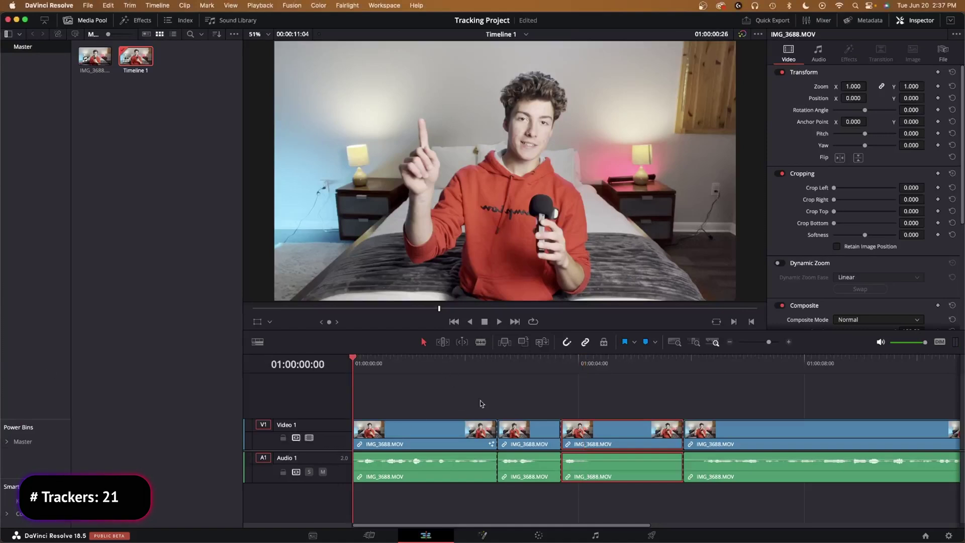
key("space")
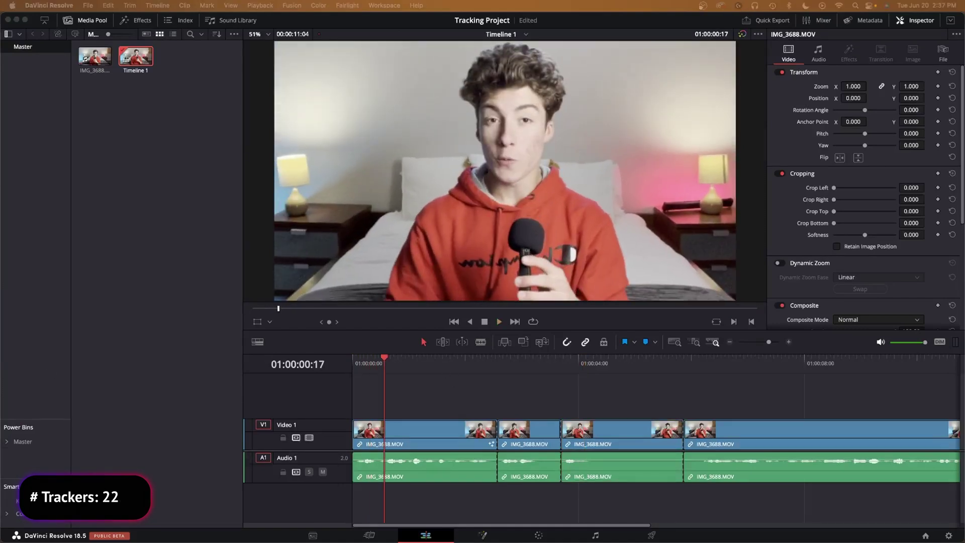
left_click(449, 363)
Step: Select the third clip and park the playhead on the pointing gesture
left_click_drag(447, 362, 613, 363)
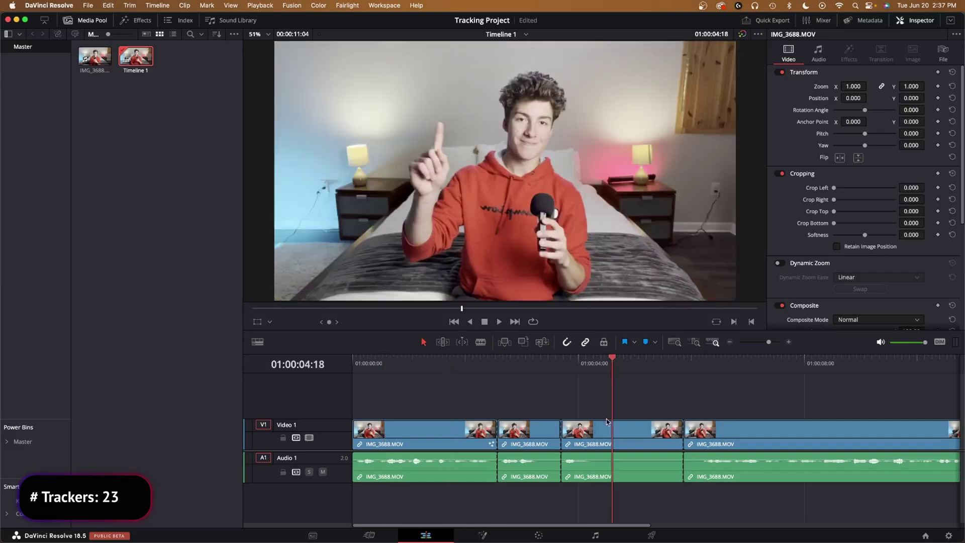
key("shift+v")
left_click(525, 368)
left_click_drag(393, 319, 470, 325)
left_click(482, 377)
Step: Open the third clip in Fusion and add Tracker1 between MediaIn1 and MediaOut1
left_click(494, 537)
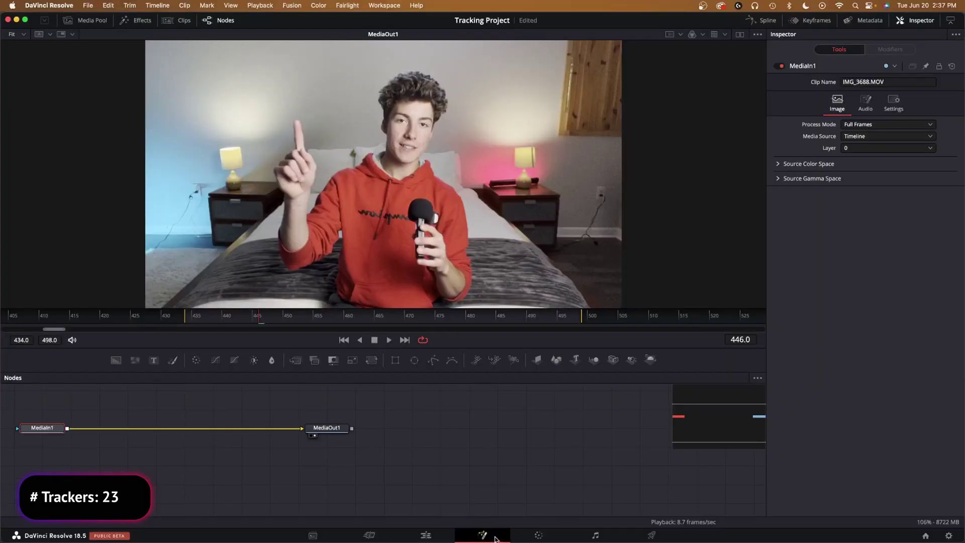
key("shift+space")
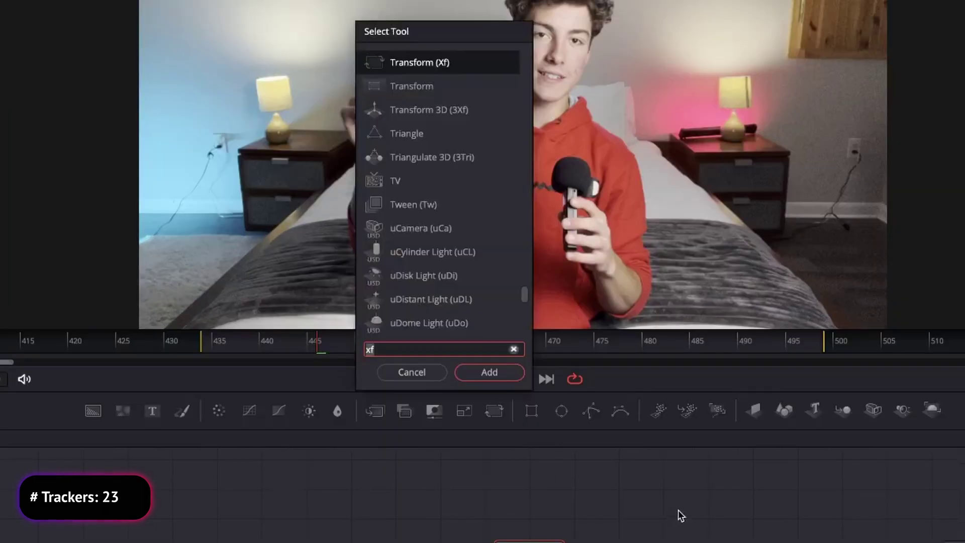
key("Up")
key("Up")
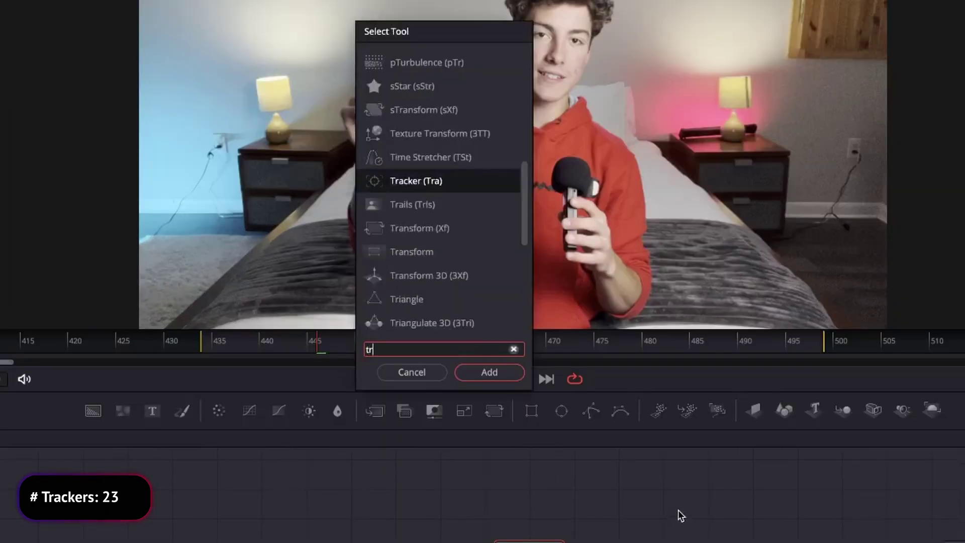
key("Return")
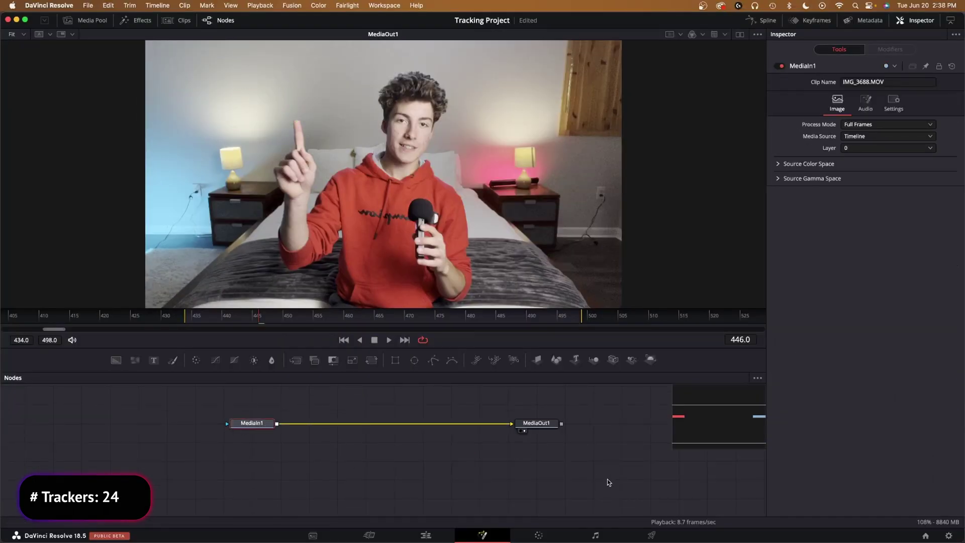
key("shift+space")
type("tra")
key("Return")
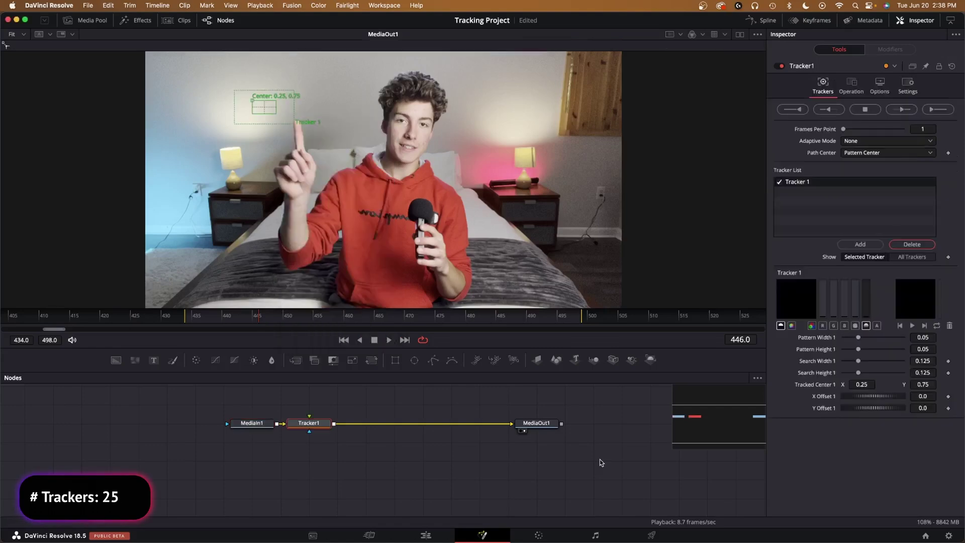
left_click_drag(315, 423, 343, 406)
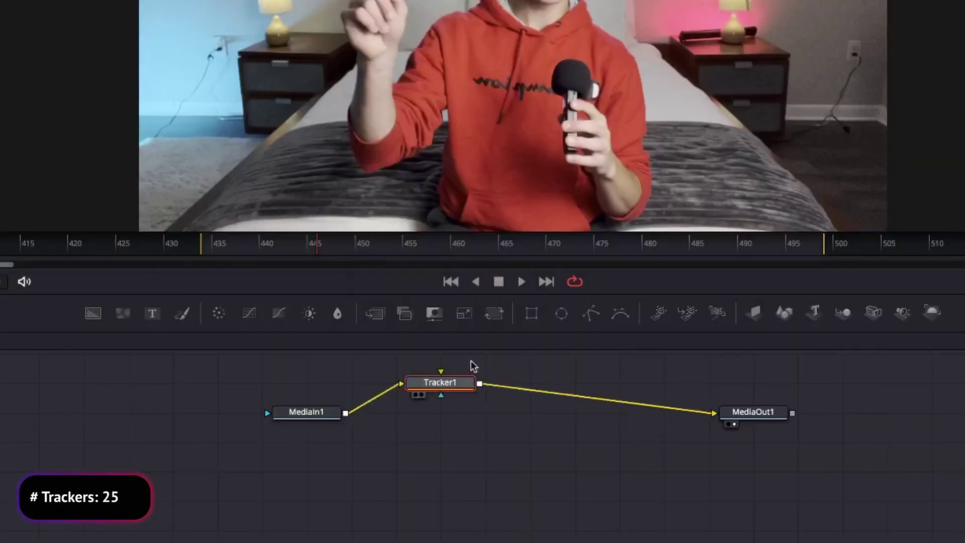
left_click_drag(473, 366, 493, 351)
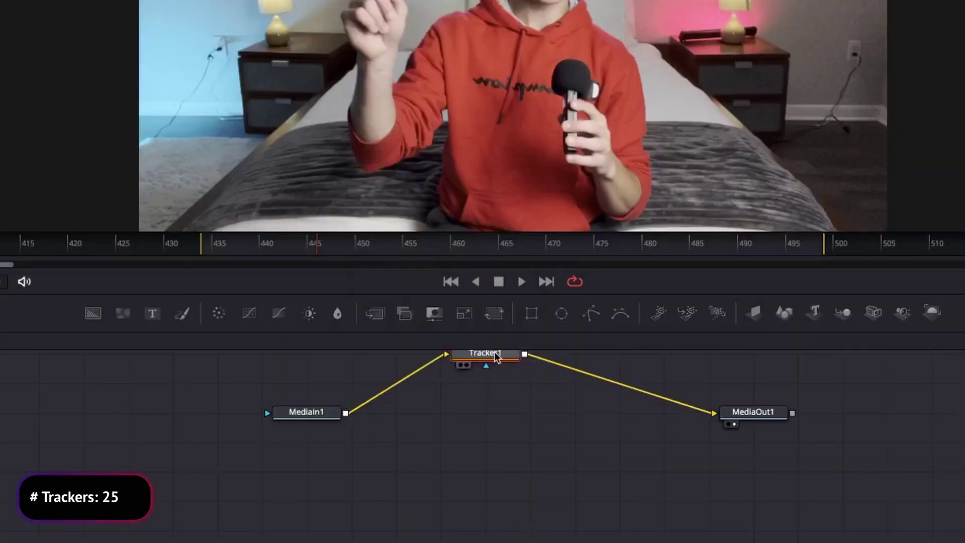
Step: Fit the Tracker 1 pattern box and search area tightly around the raised fingertip
scroll(573, 470, "up", 2)
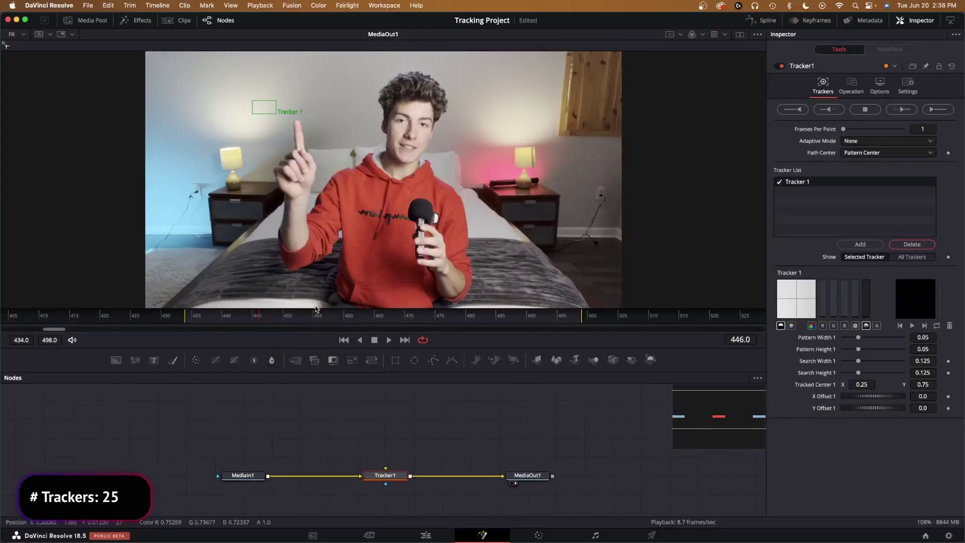
left_click_drag(263, 107, 290, 122)
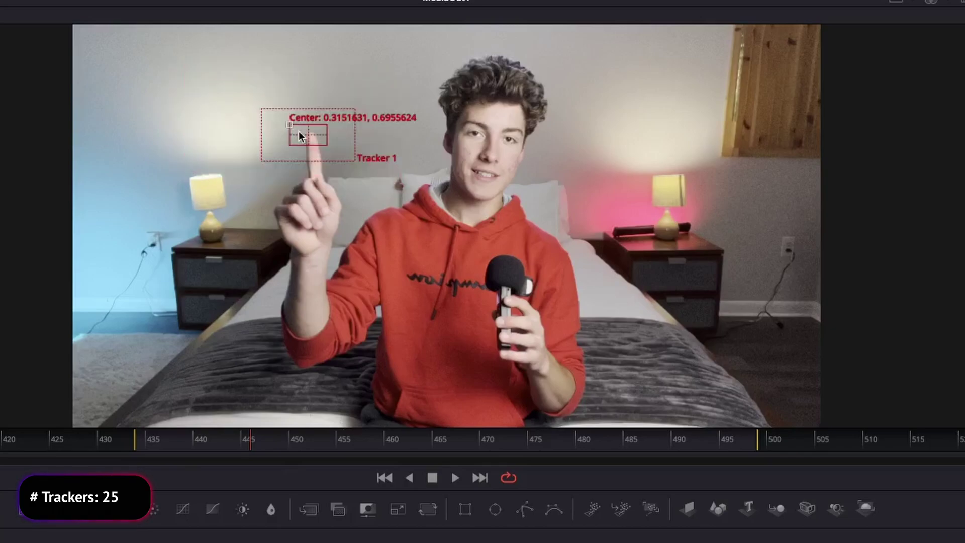
scroll(300, 136, "up", 6)
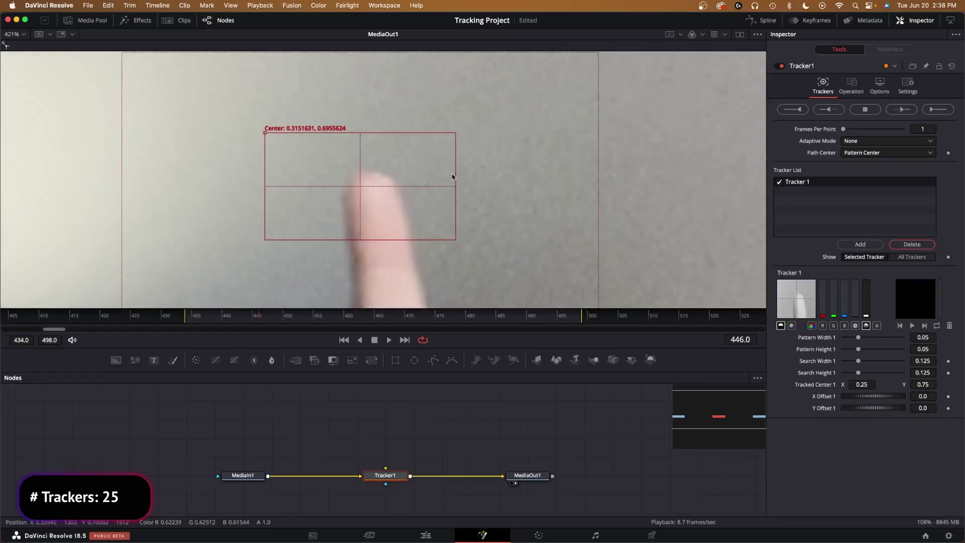
left_click_drag(456, 176, 473, 166)
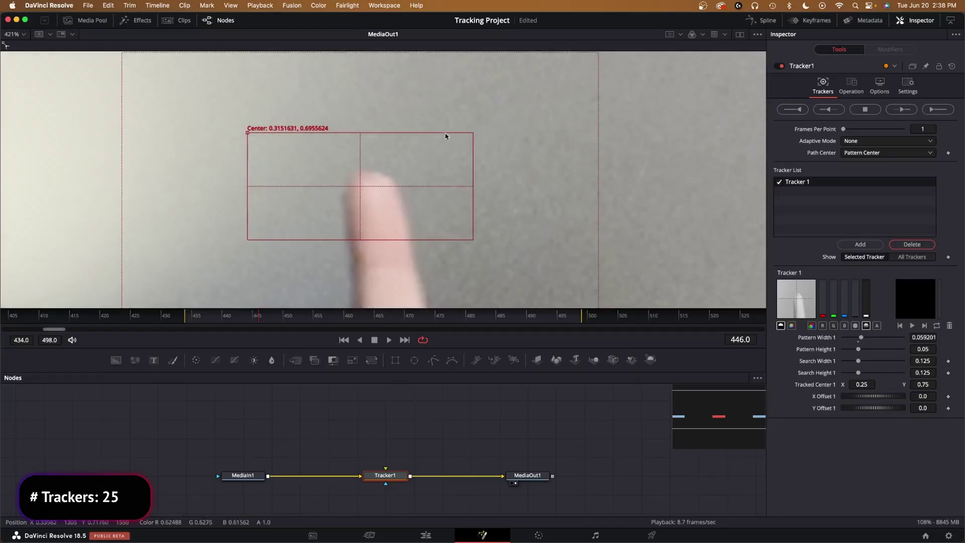
scroll(445, 136, "down", 5)
left_click_drag(447, 102, 497, 53)
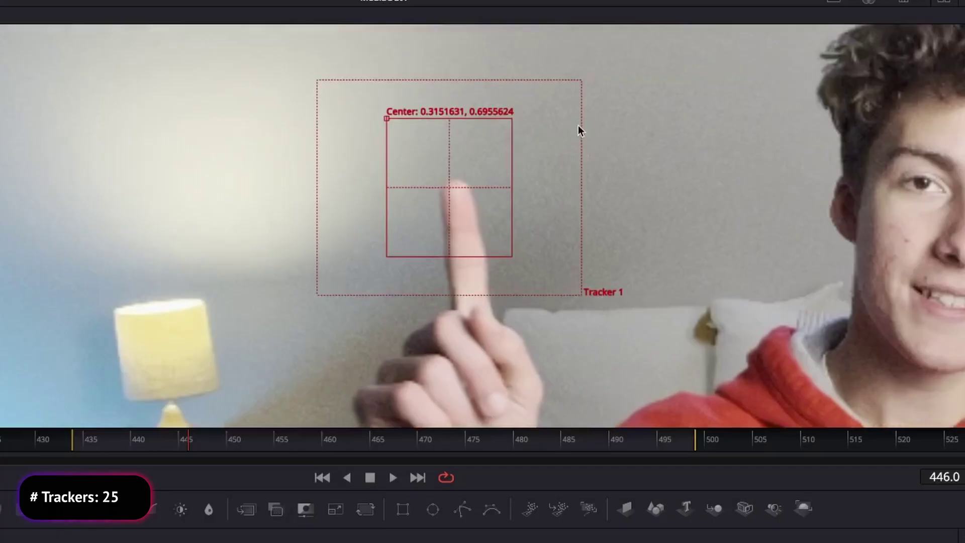
left_click_drag(579, 126, 546, 139)
left_click_drag(519, 81, 521, 94)
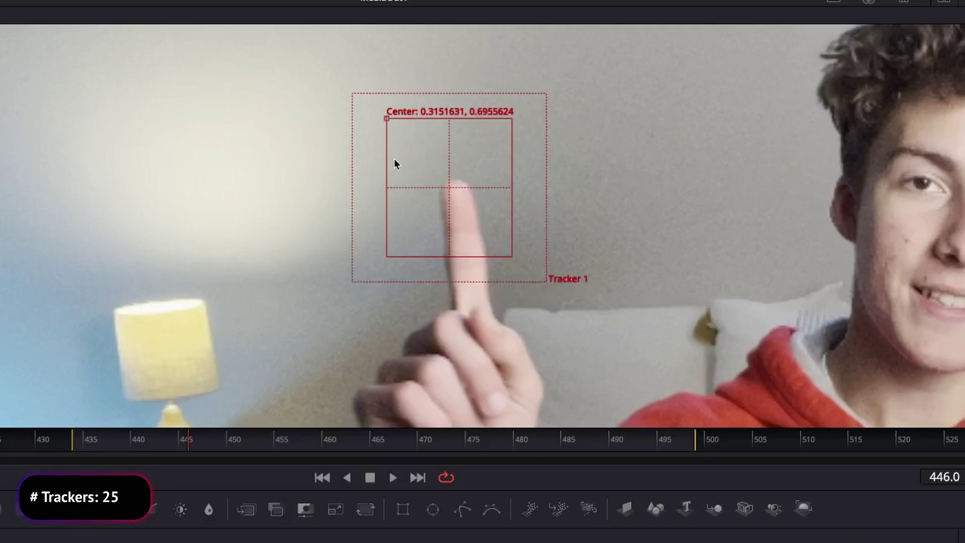
left_click_drag(387, 179, 407, 191)
left_click_drag(406, 118, 422, 164)
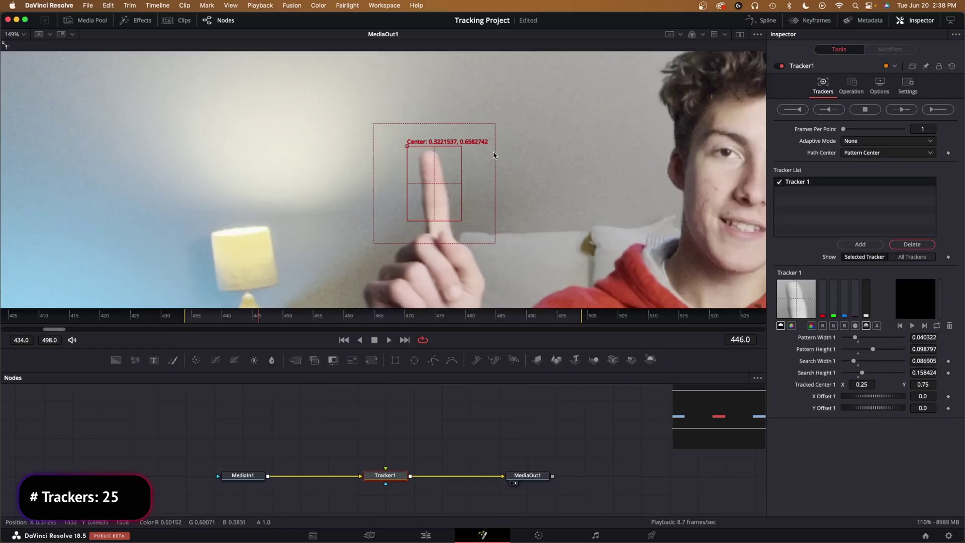
left_click_drag(493, 155, 475, 169)
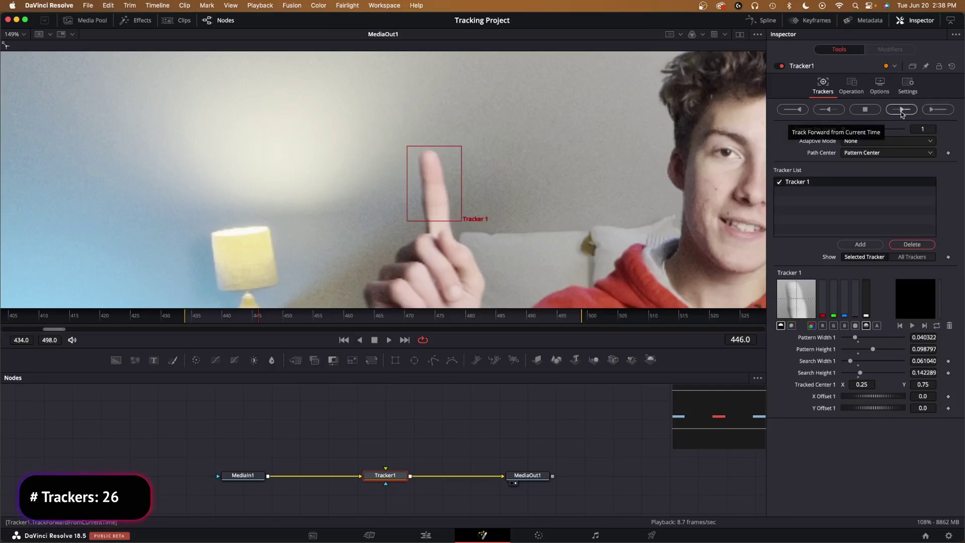
Step: Track the fingertip forward, narrow the pattern, re-track and loop playback to check
left_click(901, 109)
scroll(452, 179, "down", 5)
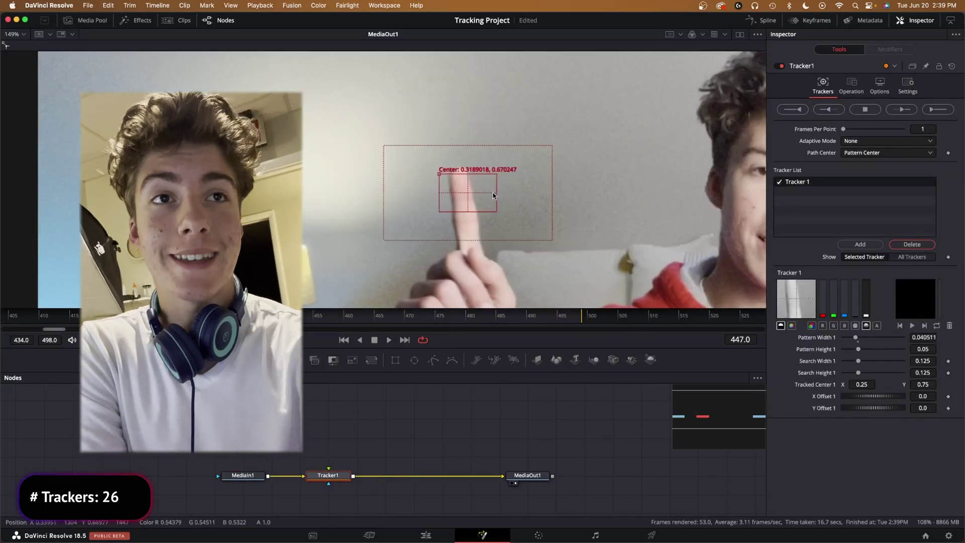
left_click_drag(490, 190, 478, 186)
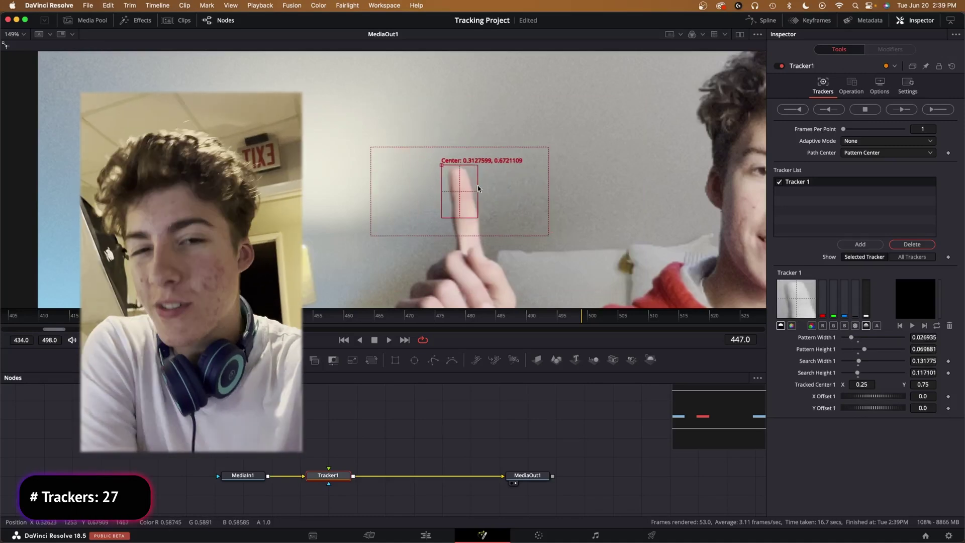
scroll(449, 161, "down", 5)
left_click(901, 109)
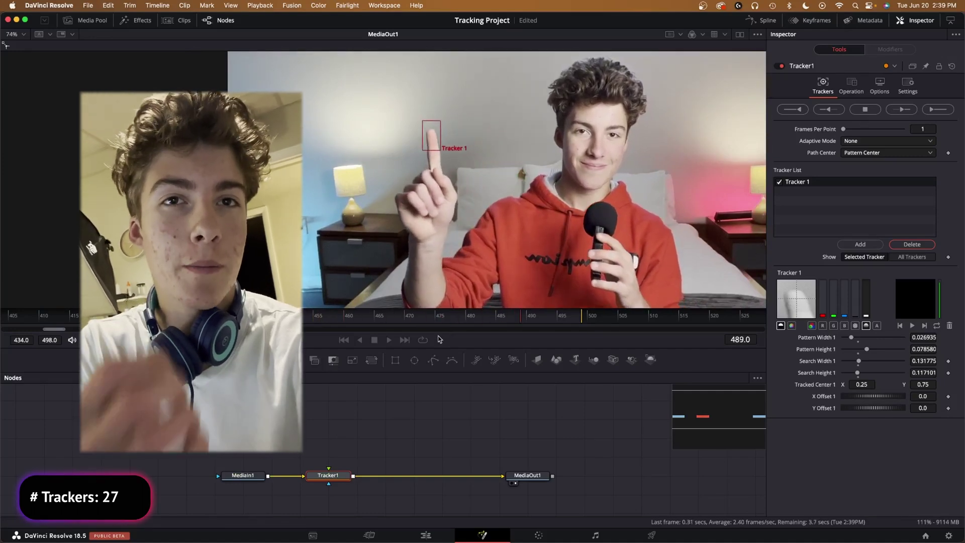
left_click(556, 295)
key("space")
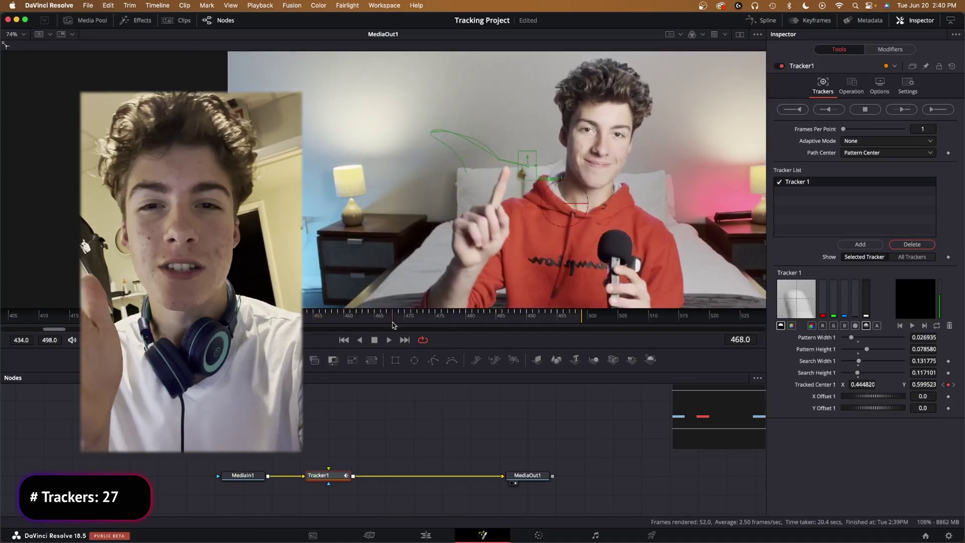
Step: Replace Tracker1 with a fresh Tracker and fit its box and search area to the fingertip
key("Delete")
key("shift+space")
type("tracker")
key("Return")
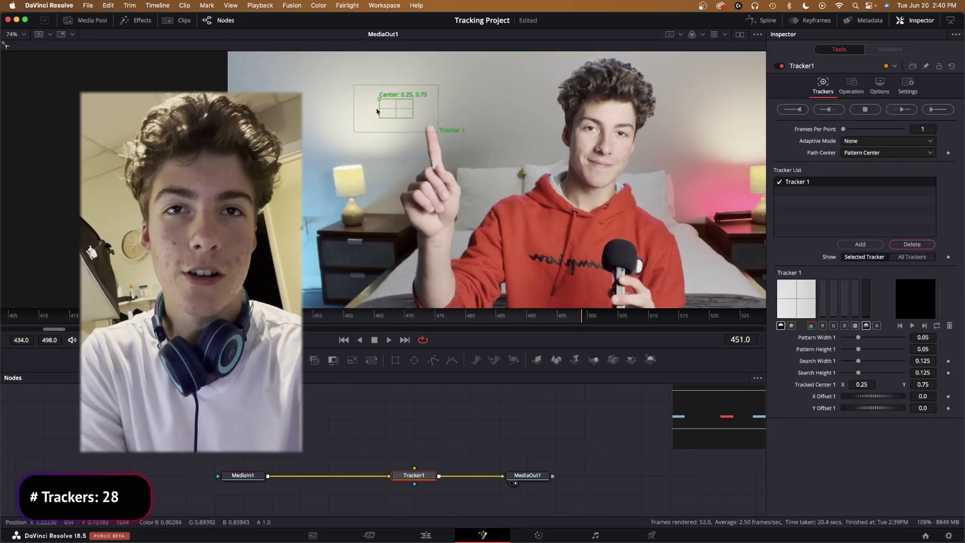
left_click_drag(377, 111, 444, 108)
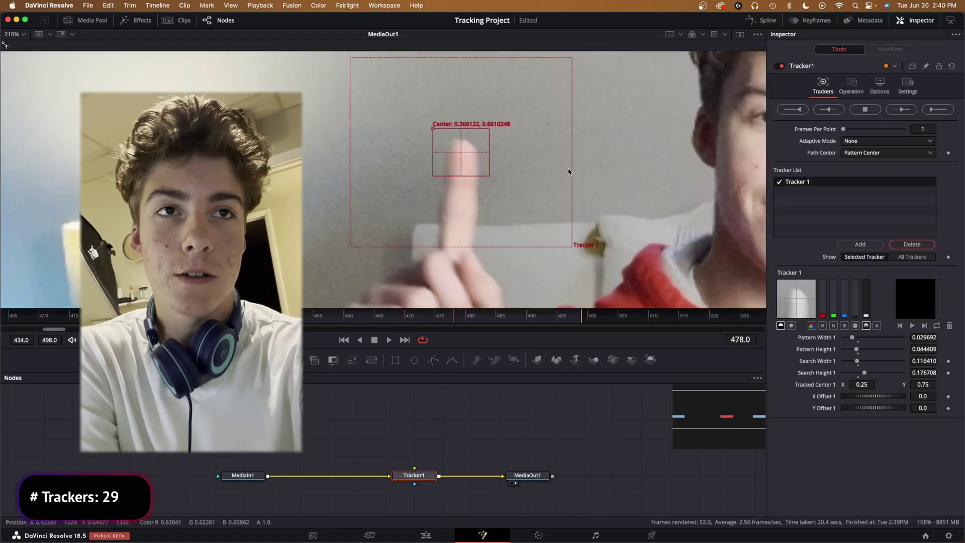
left_click_drag(571, 168, 488, 62)
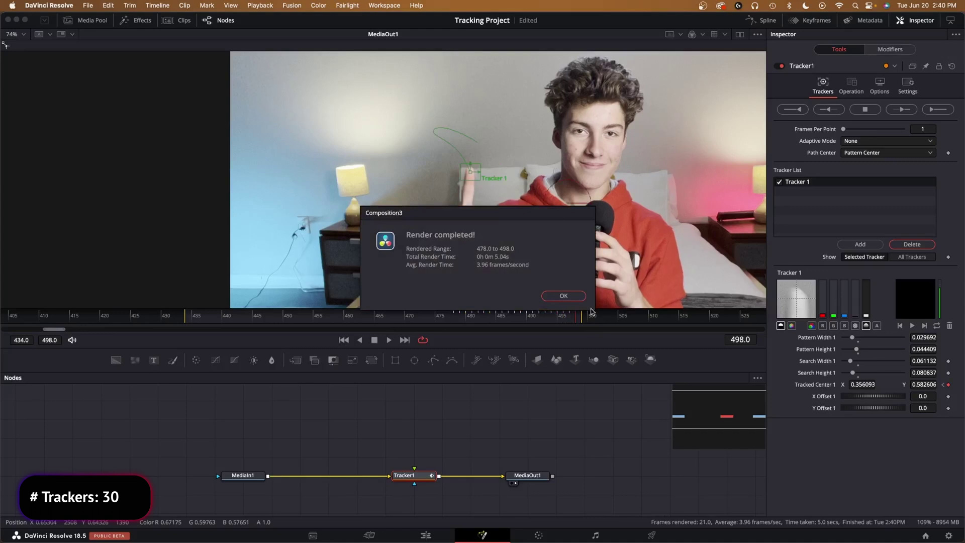
Step: Reverse-track the fingertip from frame 478 back to 434
left_click(564, 296)
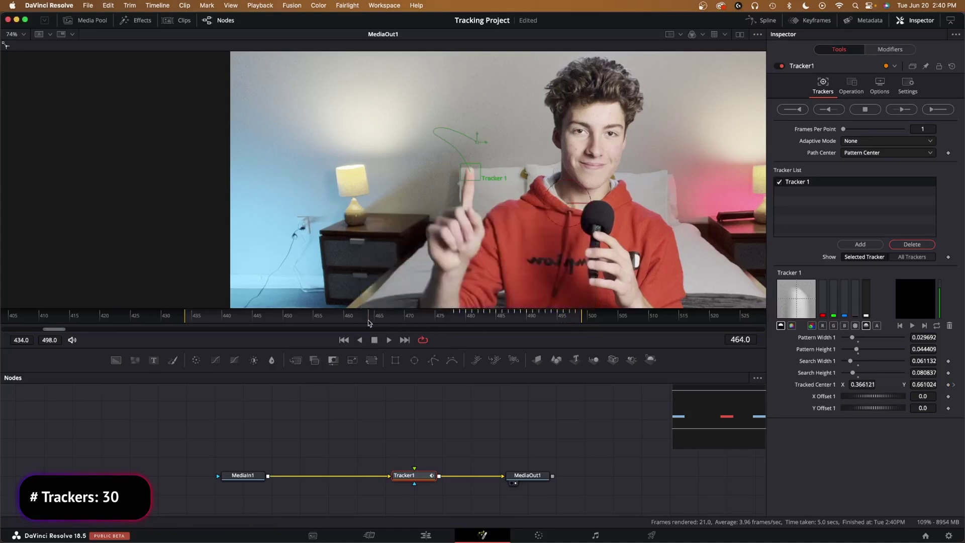
left_click(457, 320)
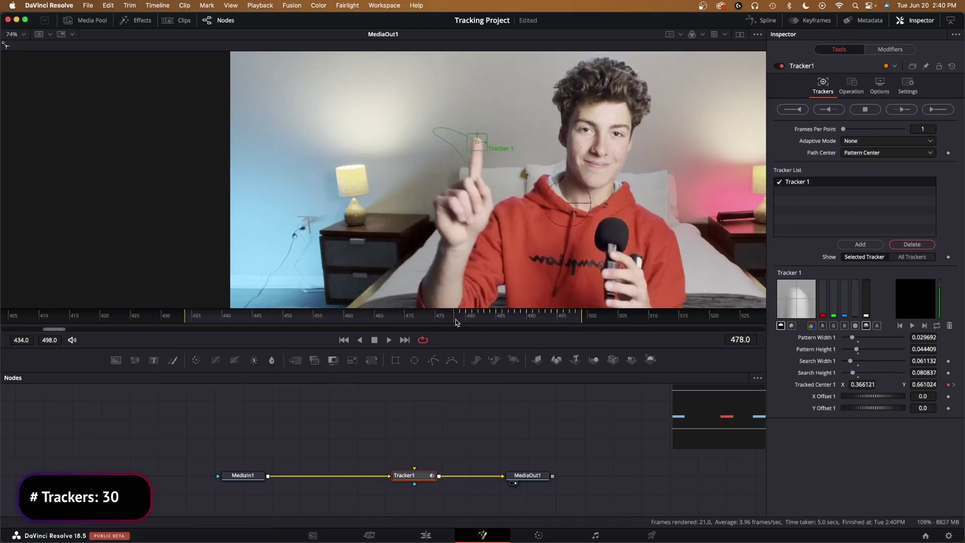
left_click(833, 114)
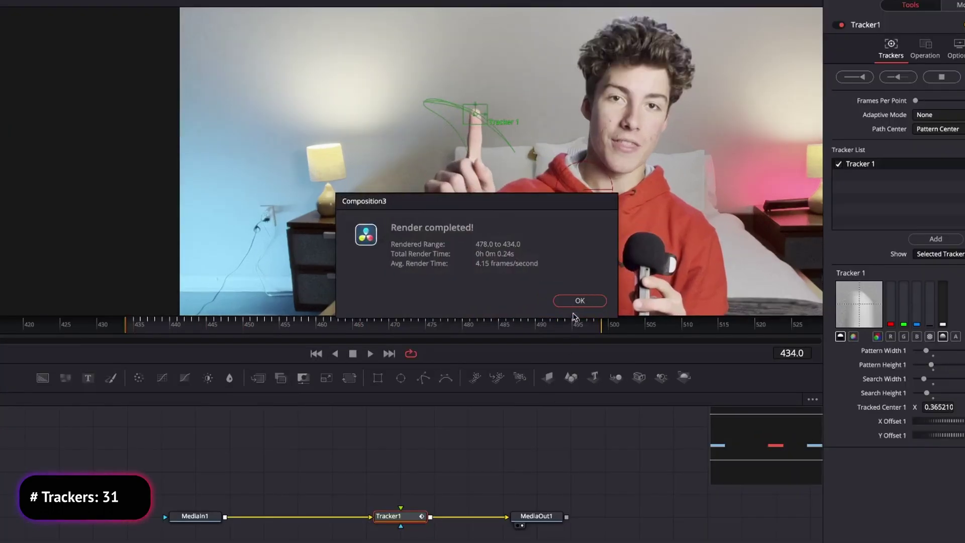
left_click(567, 295)
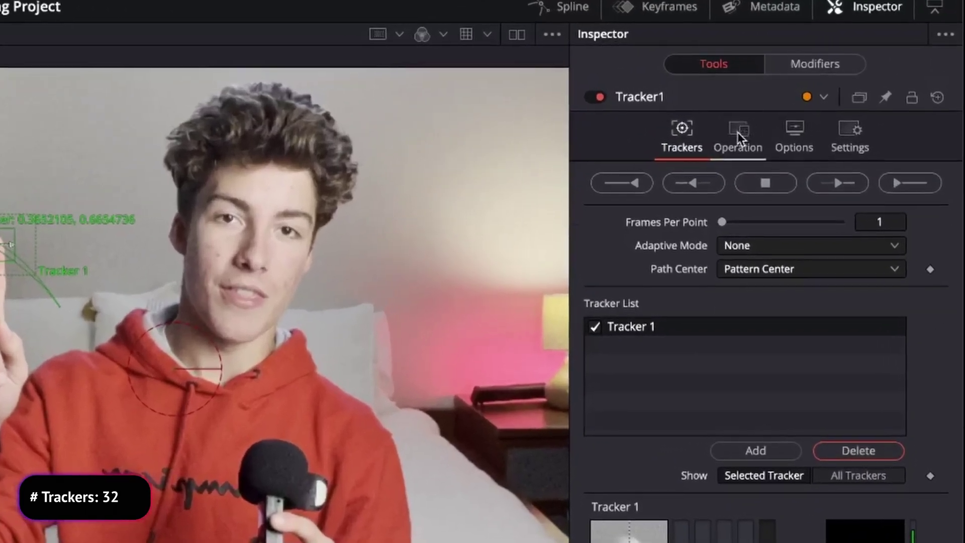
Step: Keep Tracker1's operation on Match Move with the FG over BG merge
left_click(852, 85)
left_click(865, 106)
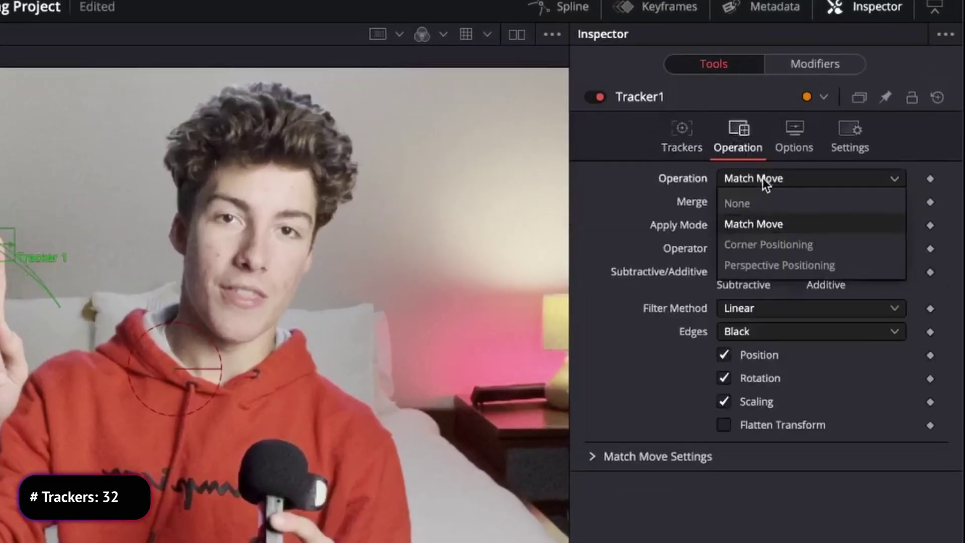
left_click(777, 180)
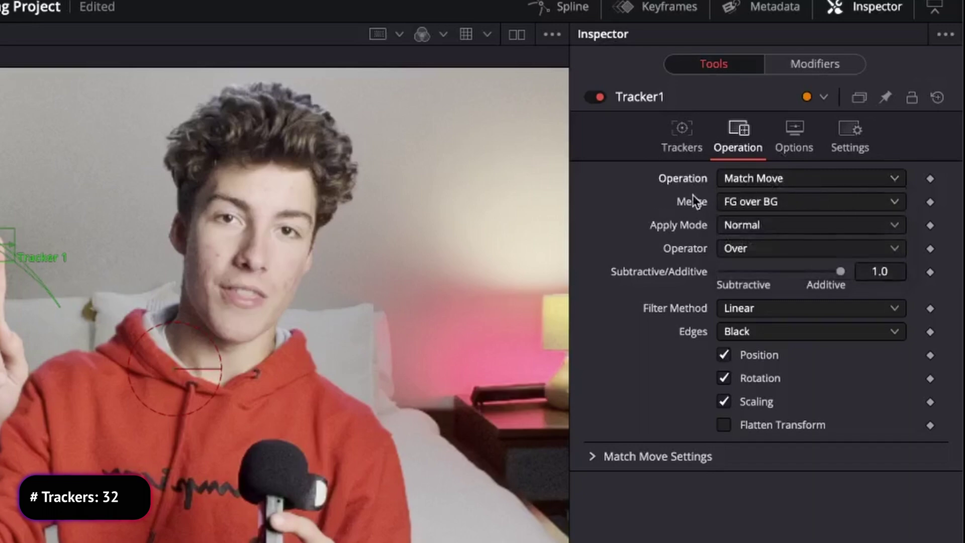
left_click(774, 201)
left_click(721, 206)
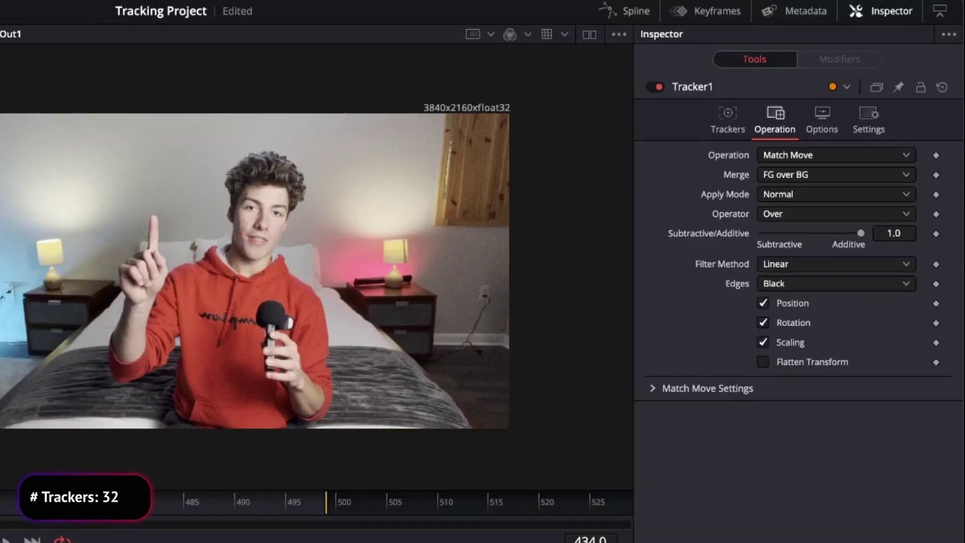
Step: Add the Call Out title from Templates > Edit > Titles and wire it into Tracker1's foreground
key("shift+space")
type("tra")
left_click(324, 336)
left_click(134, 21)
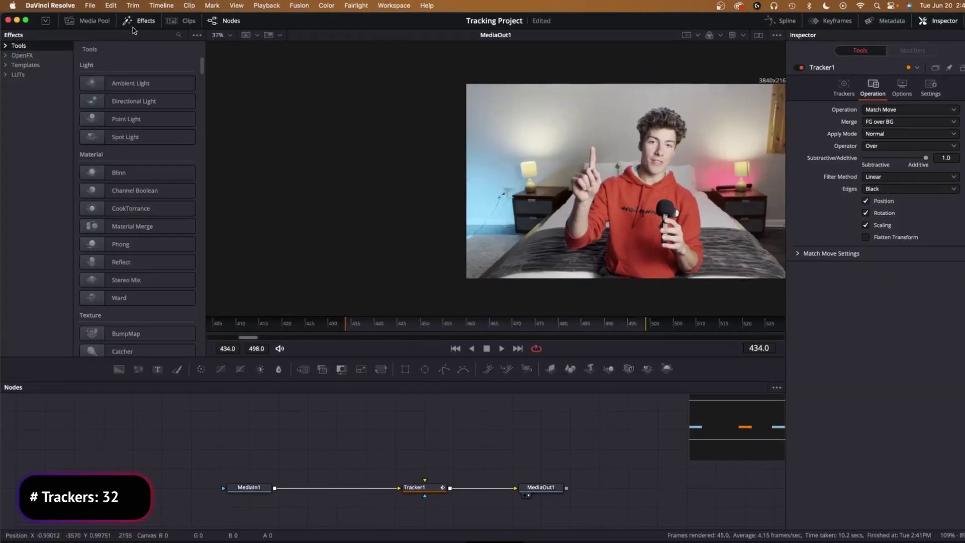
left_click(13, 69)
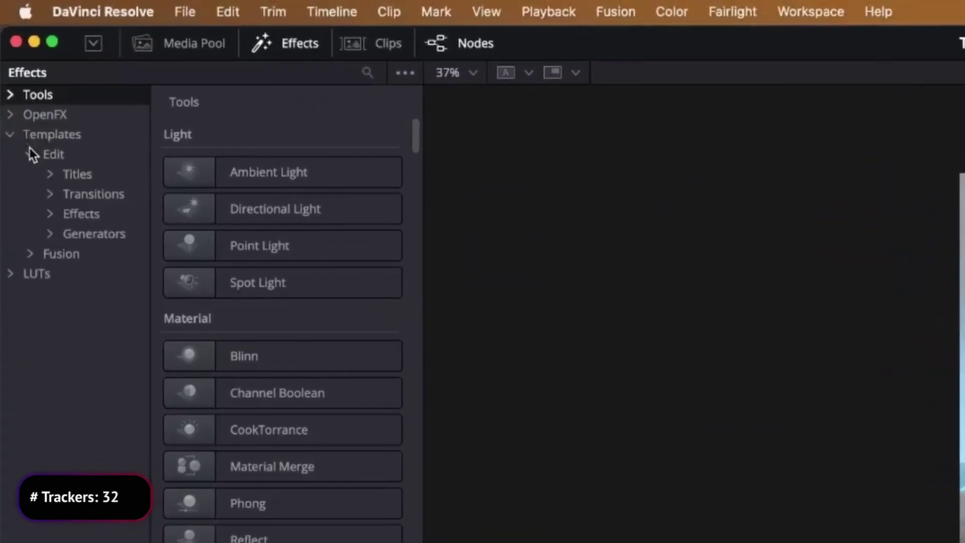
left_click(50, 174)
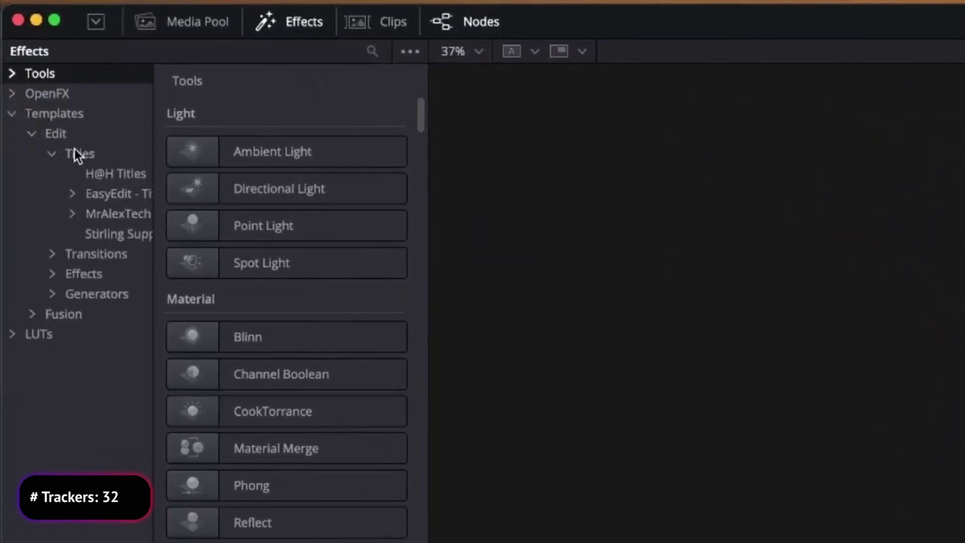
left_click(75, 174)
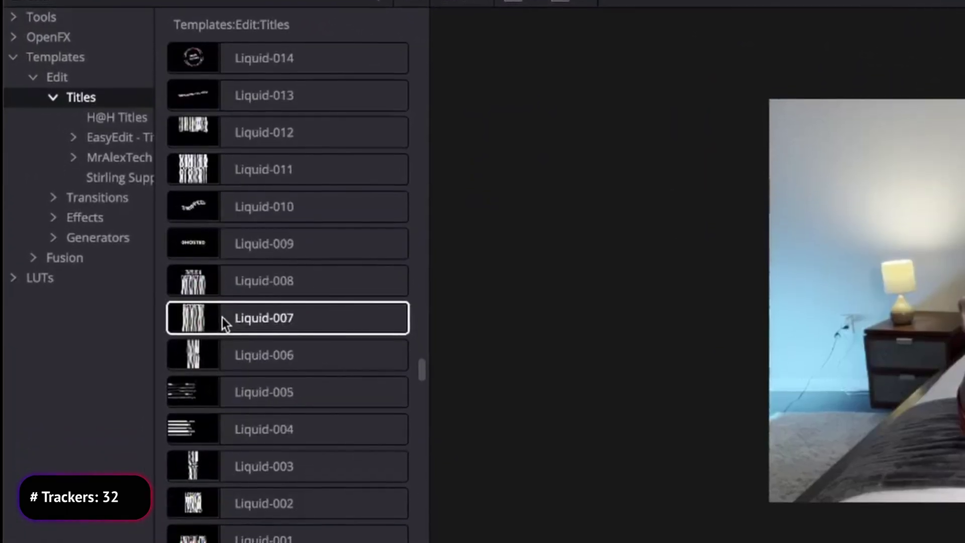
scroll(222, 318, "down", 20)
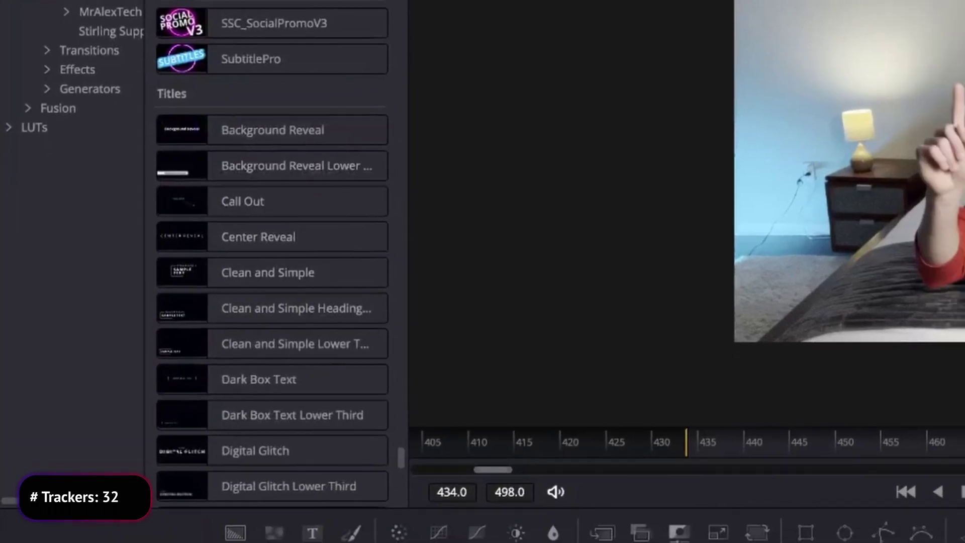
left_click(251, 210)
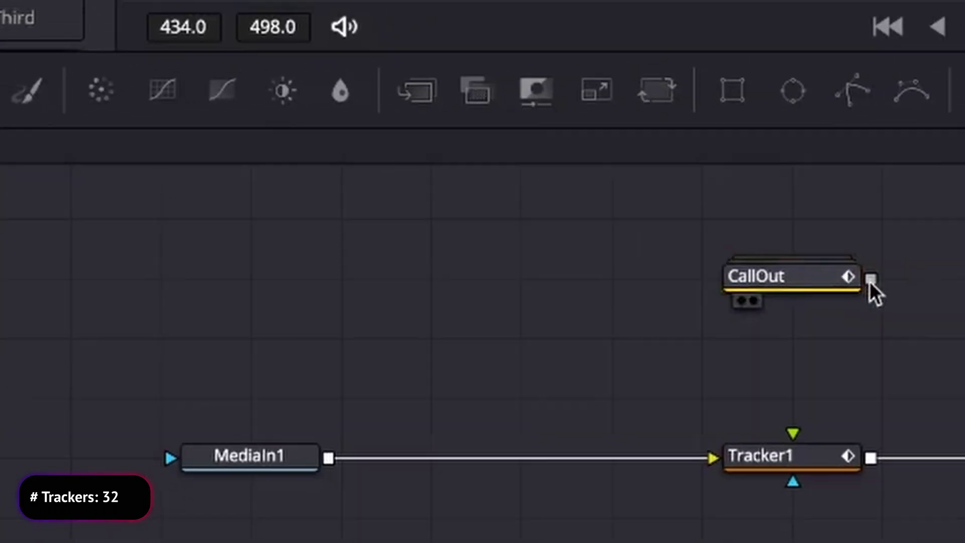
left_click_drag(869, 279, 622, 402)
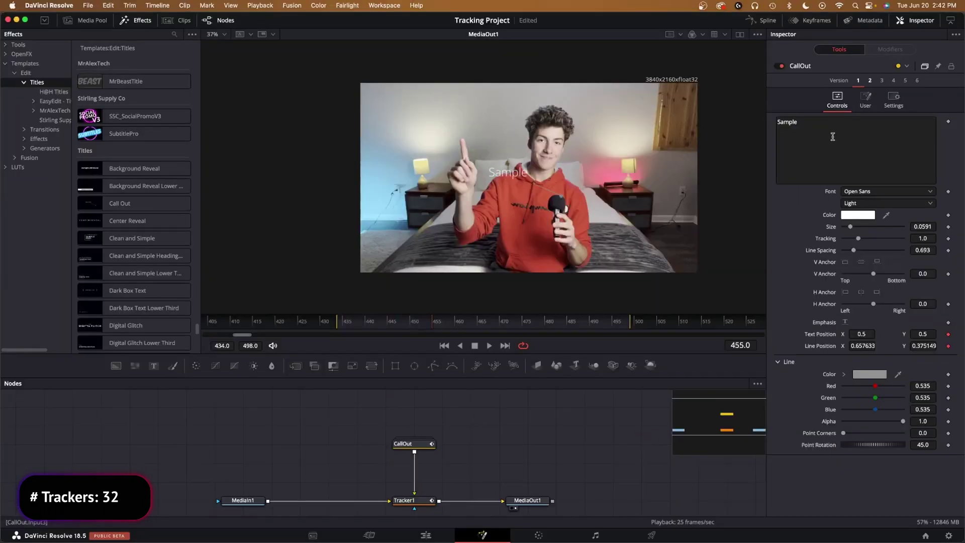
left_click(822, 122)
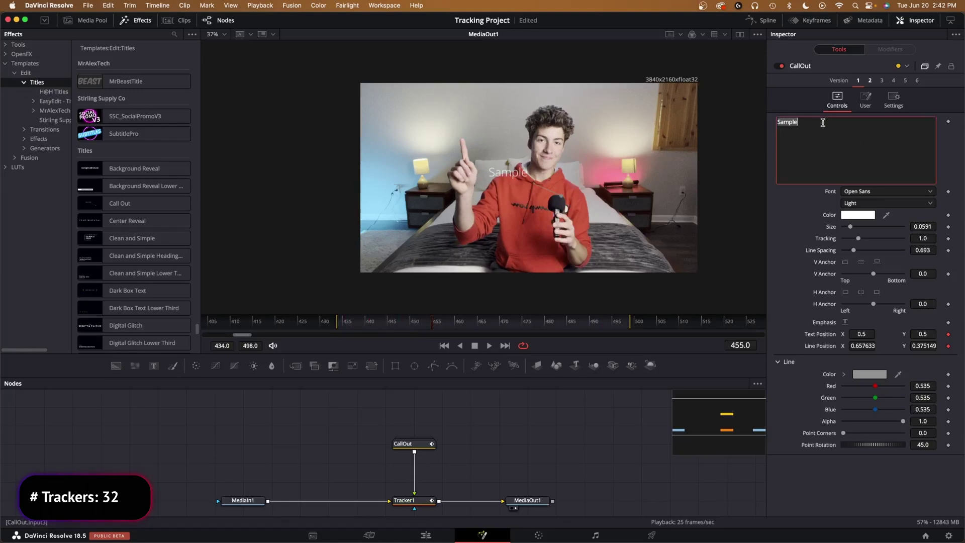
Step: Set the callout font to PT Sans Bold and replace the Sample text with 'finger'
left_click(885, 203)
left_click(864, 297)
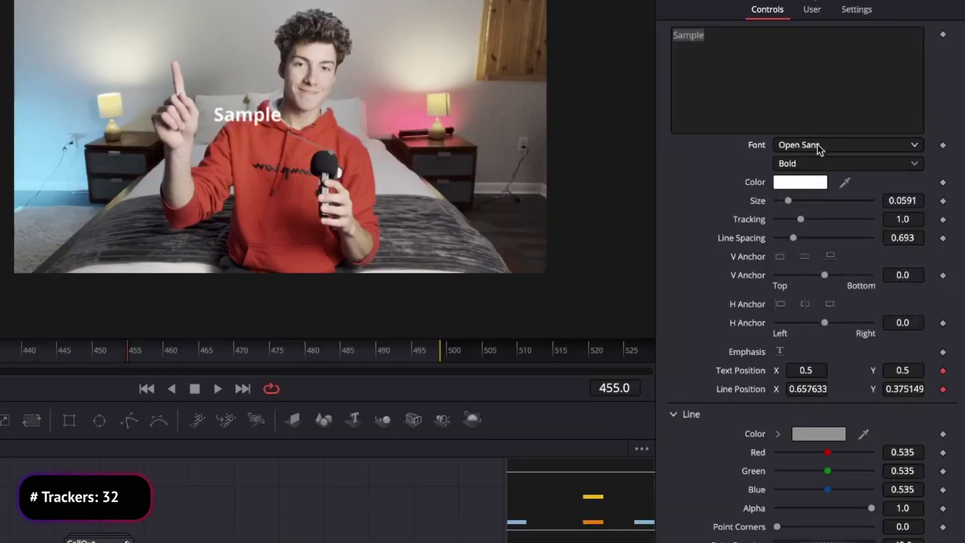
left_click(820, 149)
left_click(796, 491)
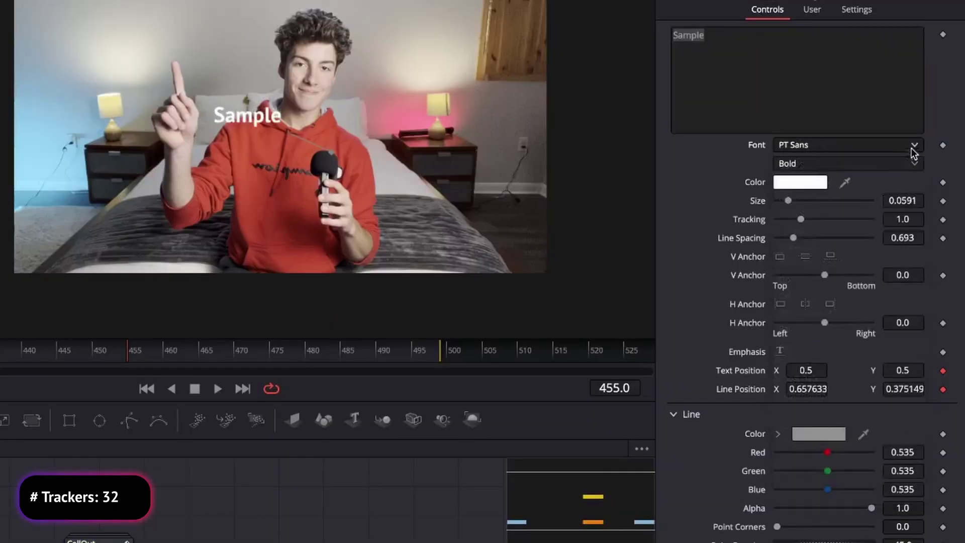
left_click(802, 79)
key("super+a")
type("f")
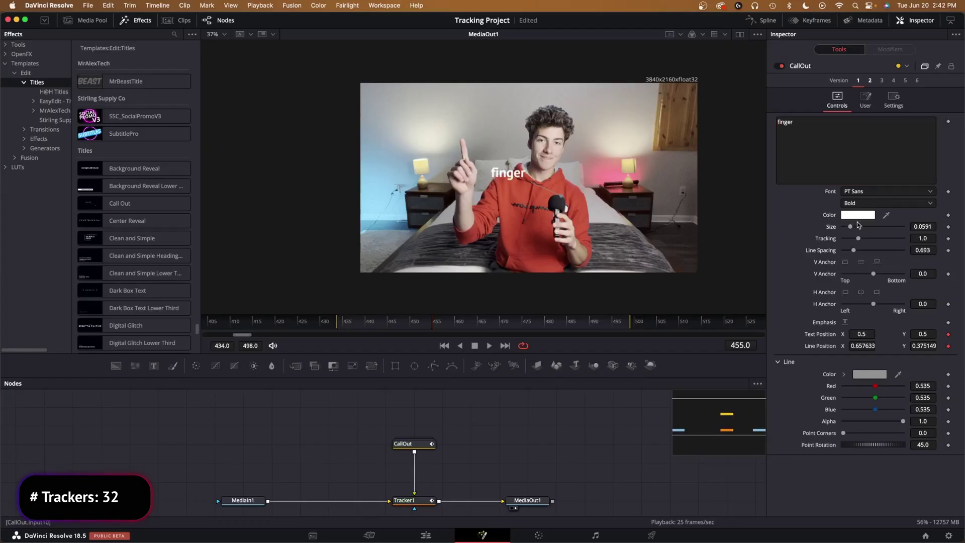
Step: Enlarge the text, darken the line colour and set Point Corners to about 0.4
left_click_drag(924, 227, 950, 227)
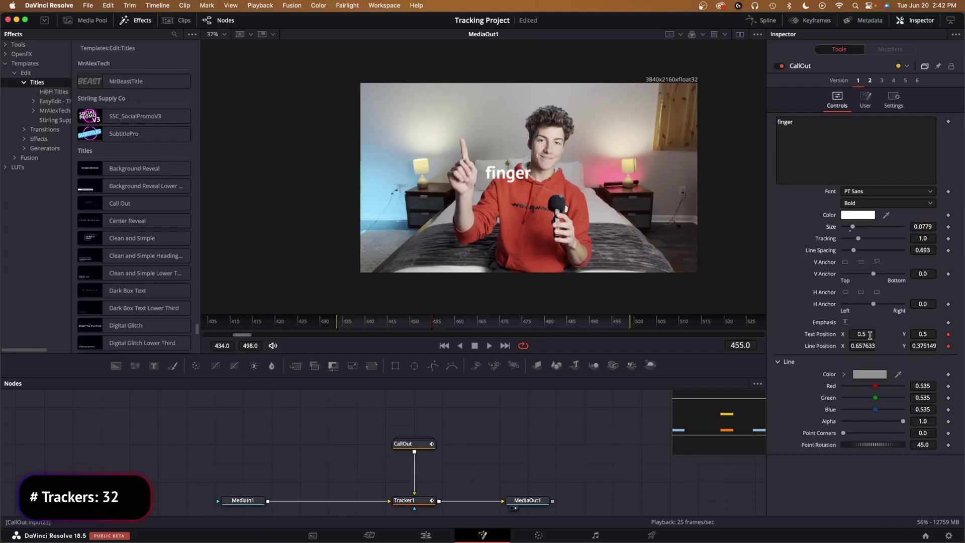
left_click(868, 375)
left_click_drag(377, 460, 339, 460)
left_click(381, 497)
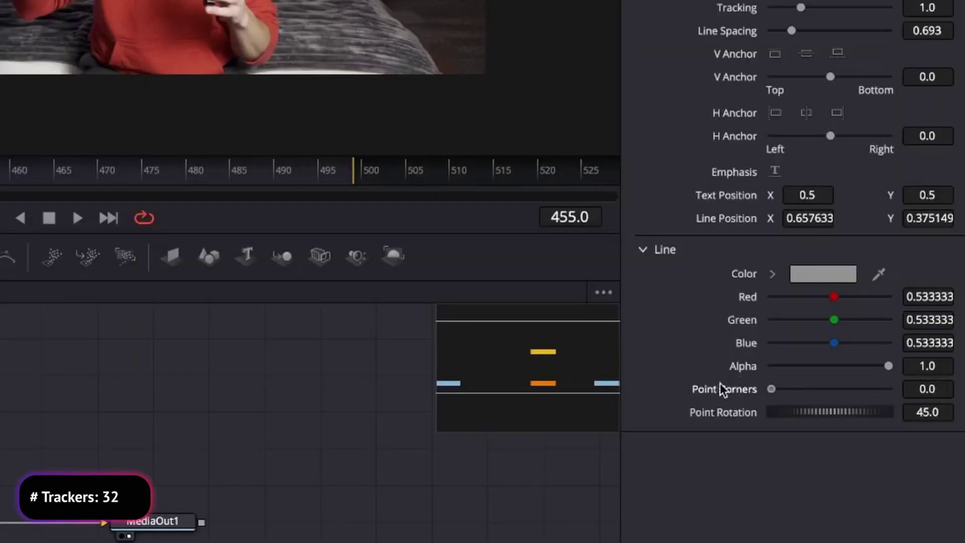
left_click_drag(771, 388, 818, 388)
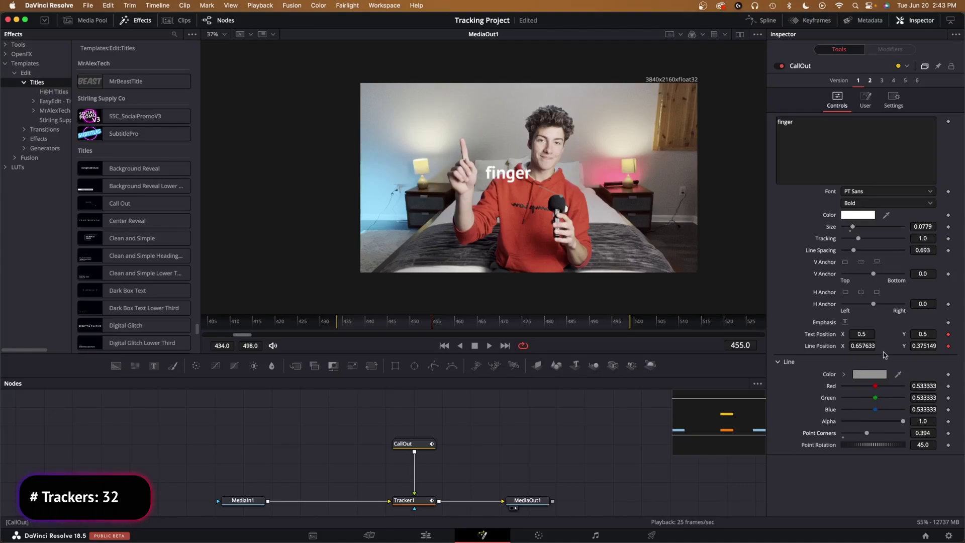
Step: Place the callout text at X 0.249, Y 0.818 and play back the result
left_click_drag(861, 334, 799, 332)
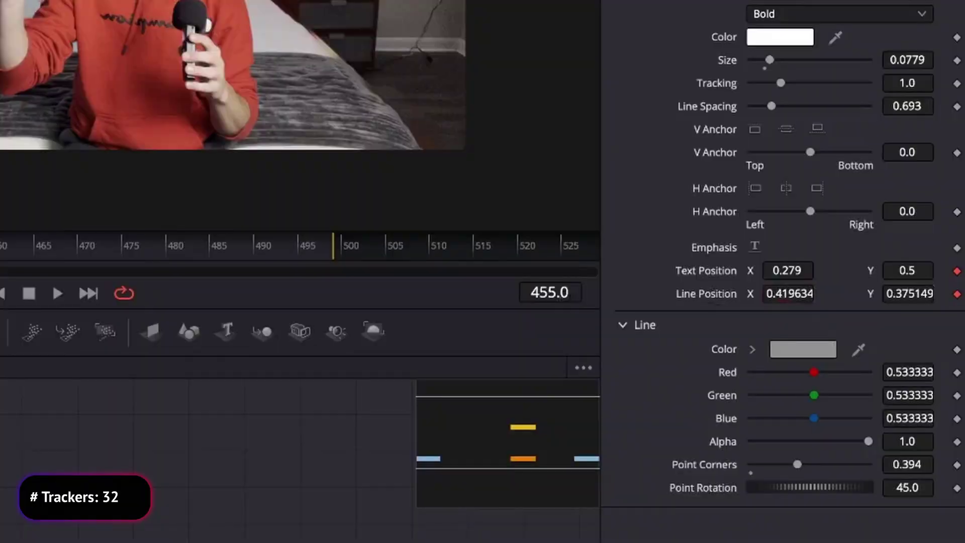
left_click_drag(923, 345, 954, 345)
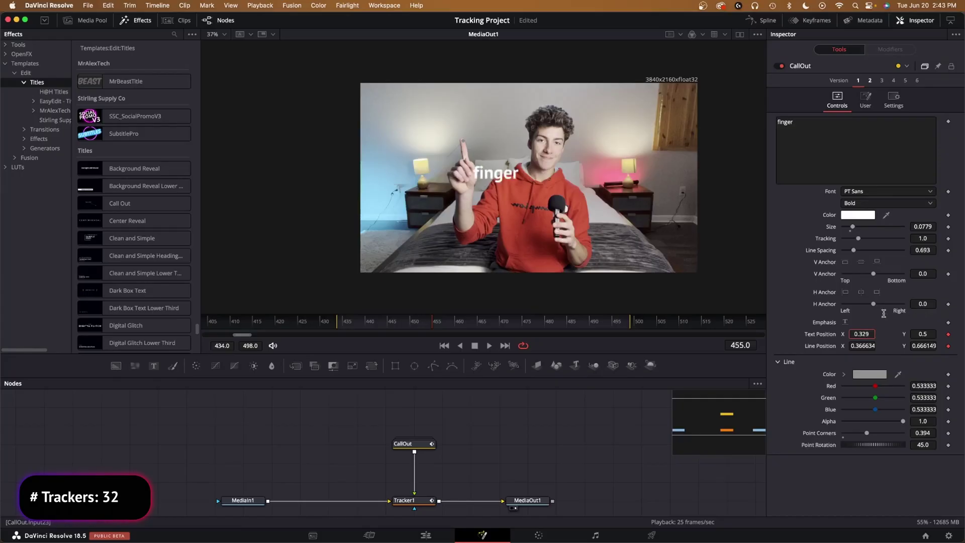
type("0.249")
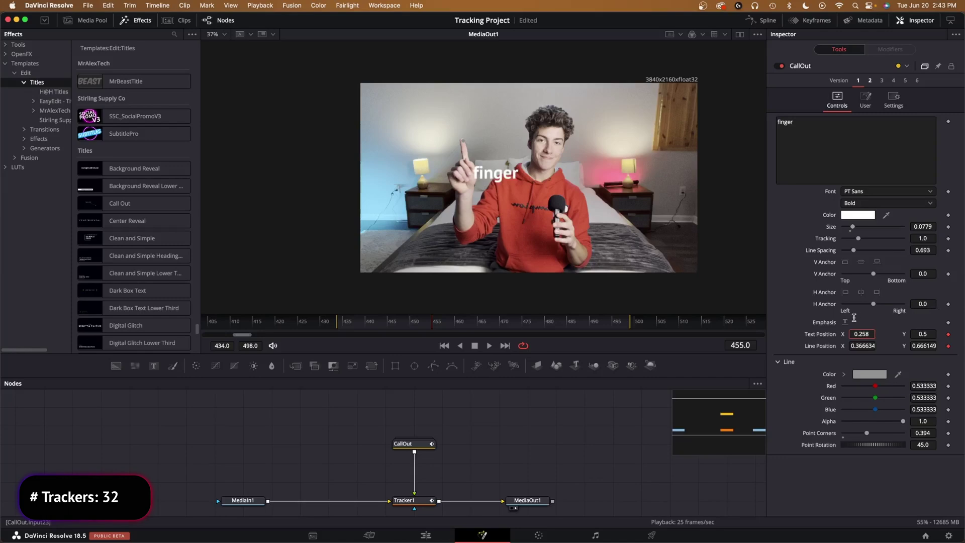
key("Tab")
type("0.799")
key("Return")
type("0.818")
key("Return")
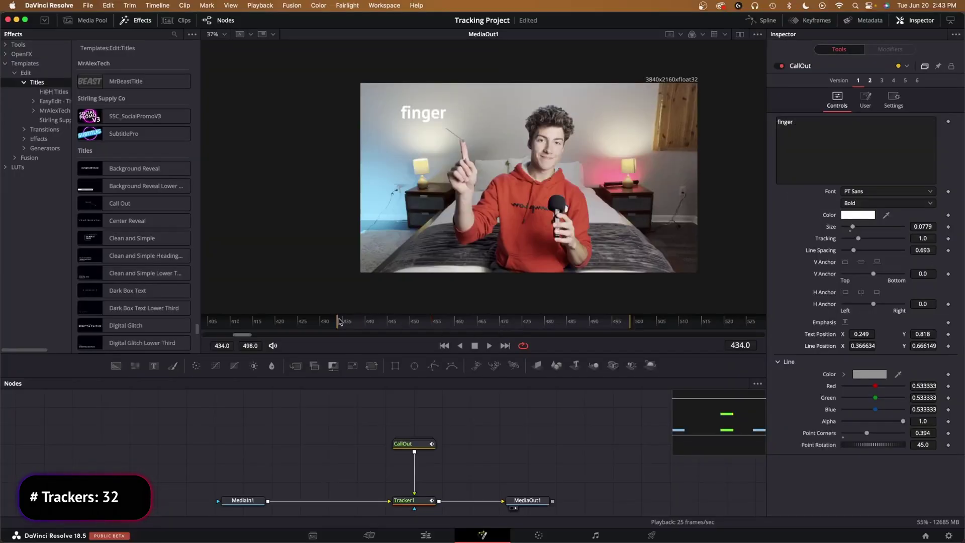
key("space")
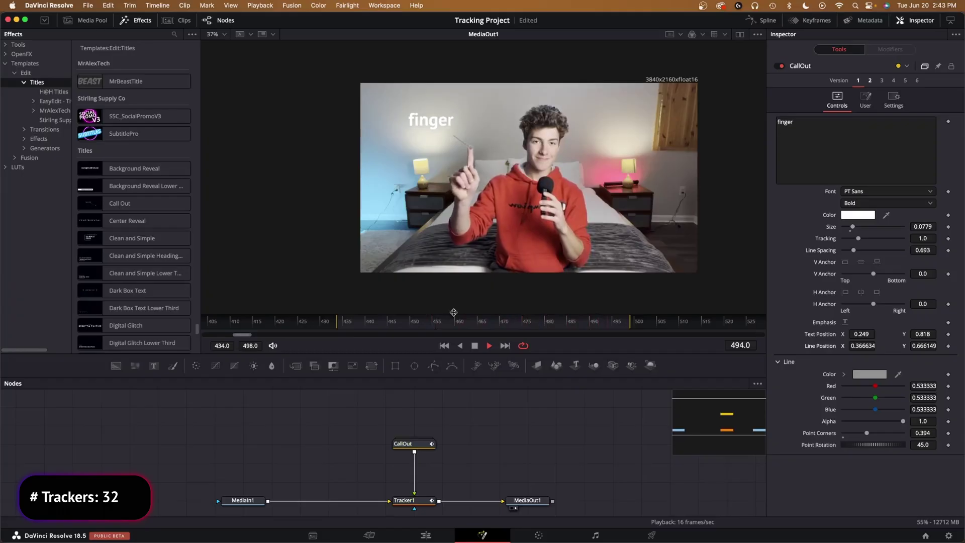
key("shift+4")
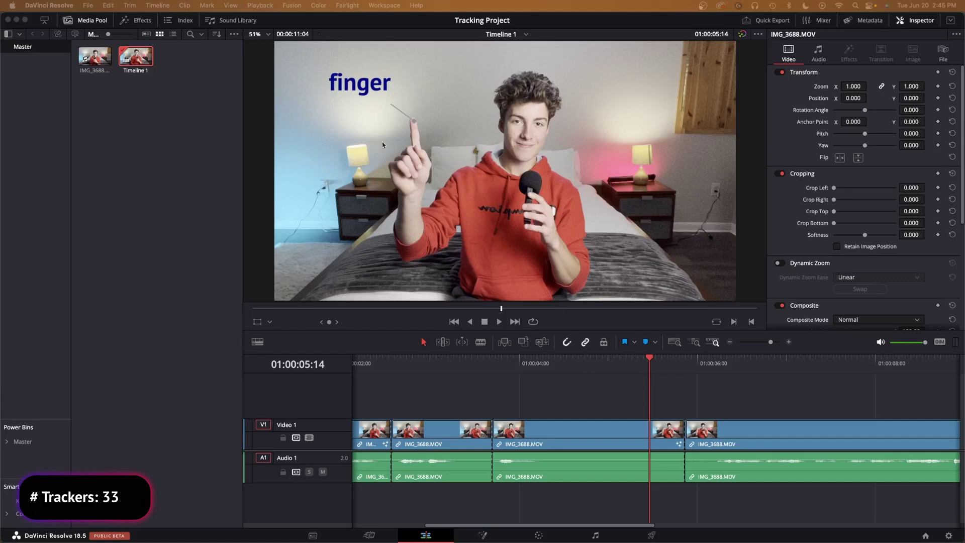
Step: Activate the Resolve window to view Timeline 1 with the 'finger' callout
left_click(461, 174)
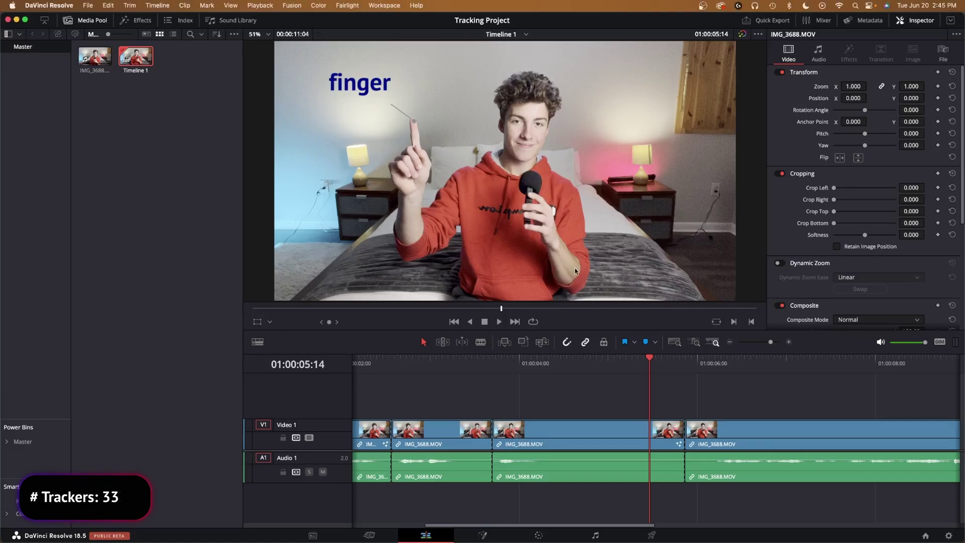